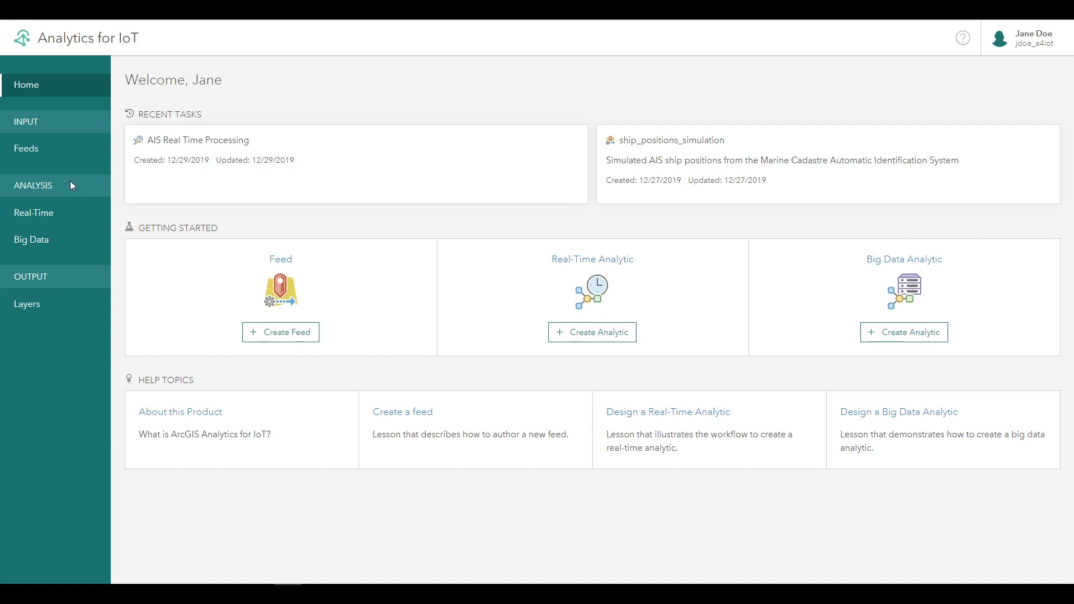
# Browse the feeds, the real-time analytics and the NYC collisions dataset page, then return home.
pyautogui.click(46, 154)
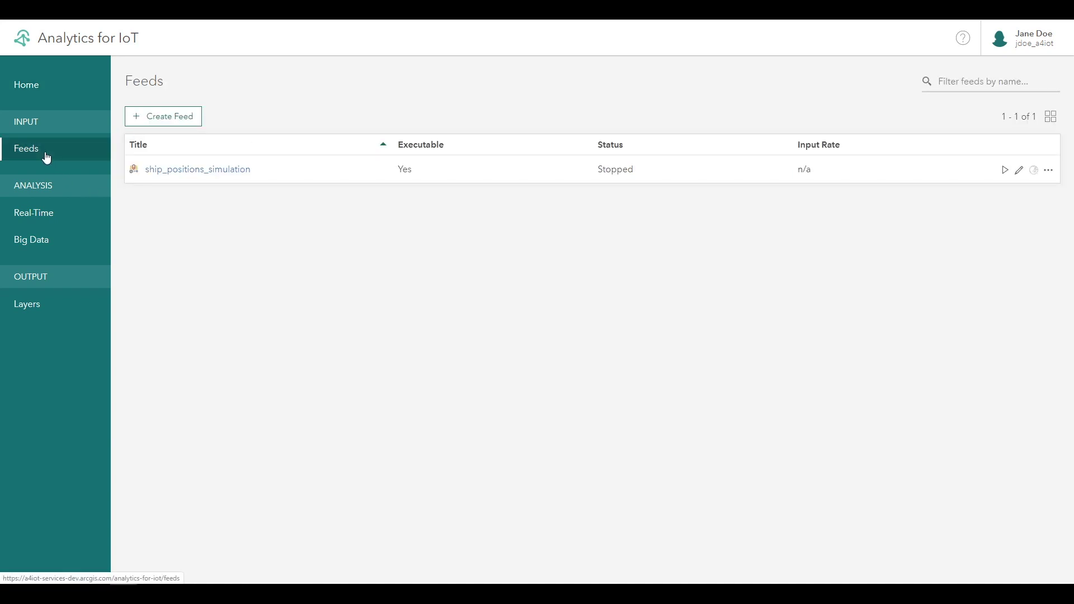
pyautogui.click(47, 217)
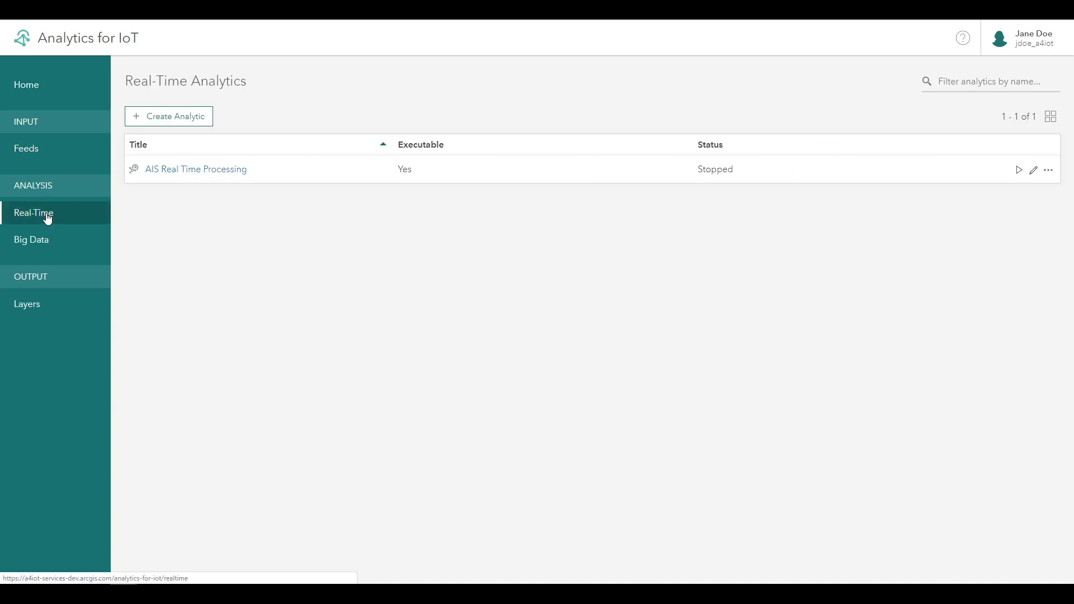
pyautogui.click(41, 96)
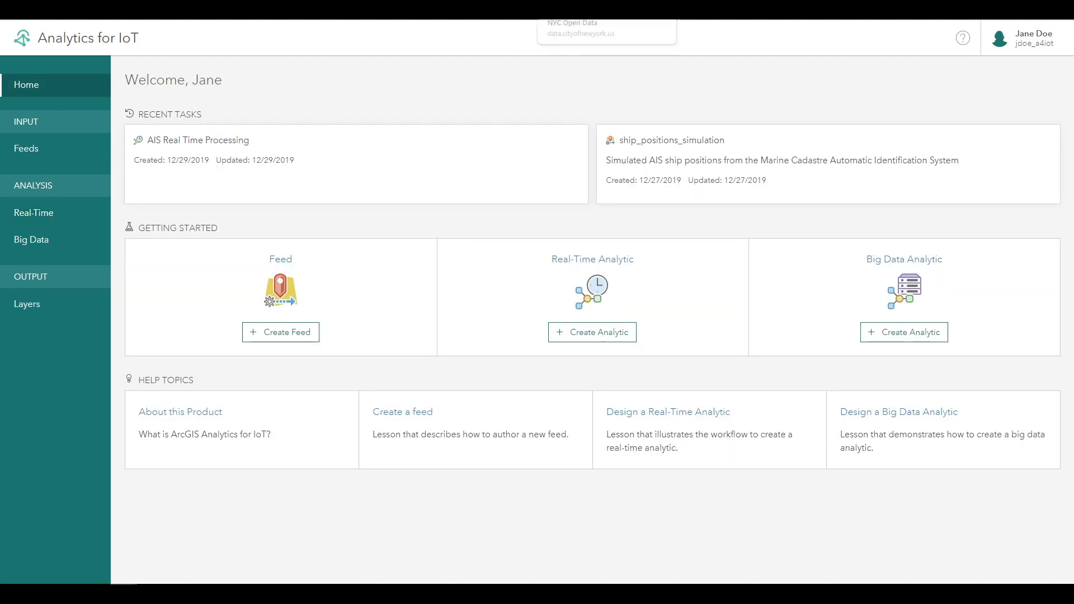
pyautogui.click(576, 10)
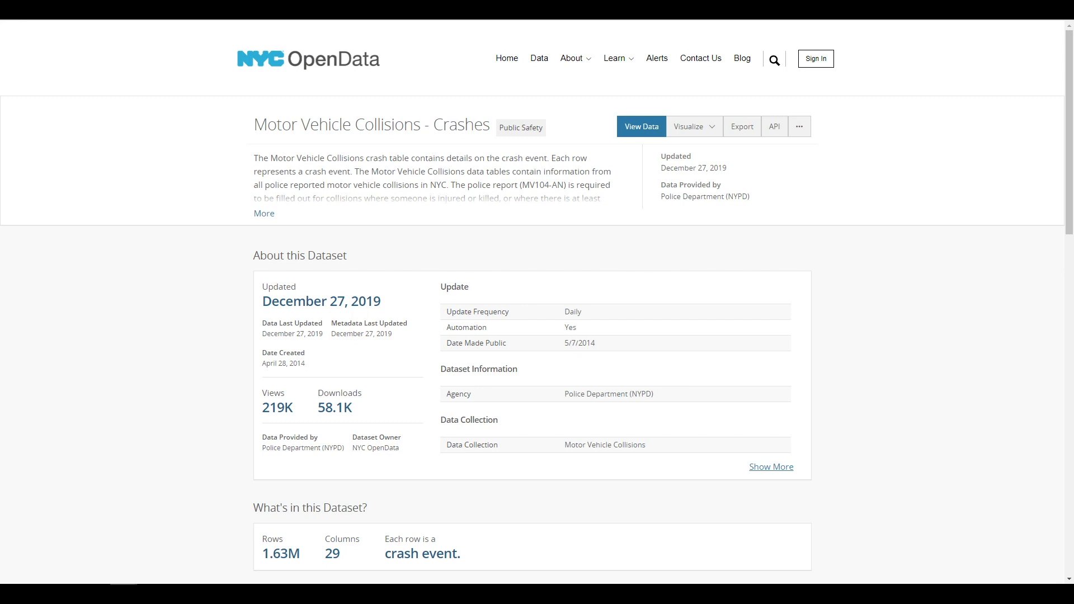
pyautogui.click(408, 10)
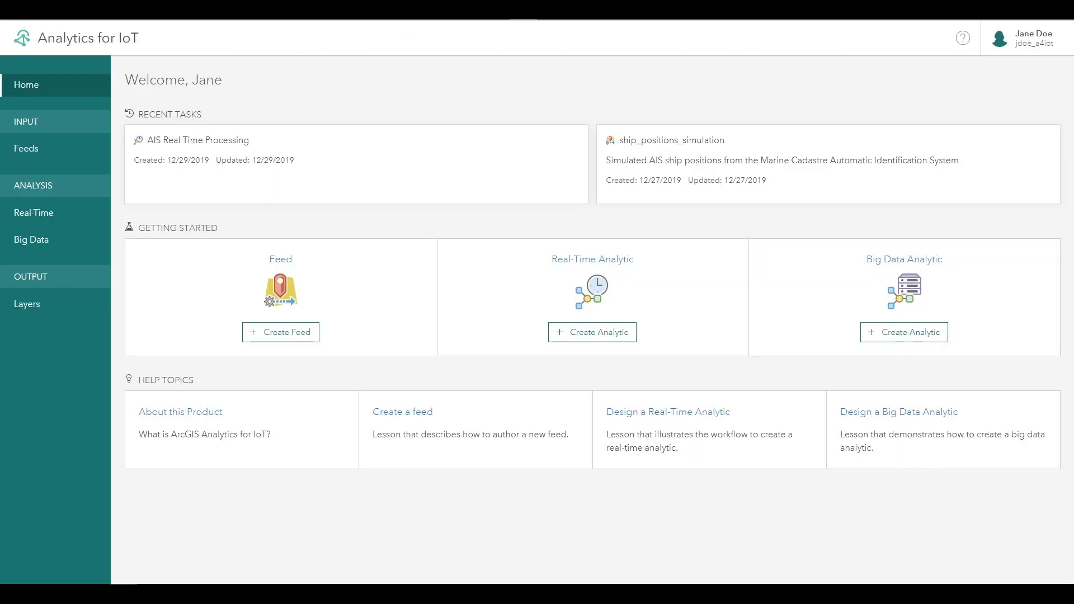
# Start a new big data analytic with Amazon S3 as its cloud data source.
pyautogui.click(901, 342)
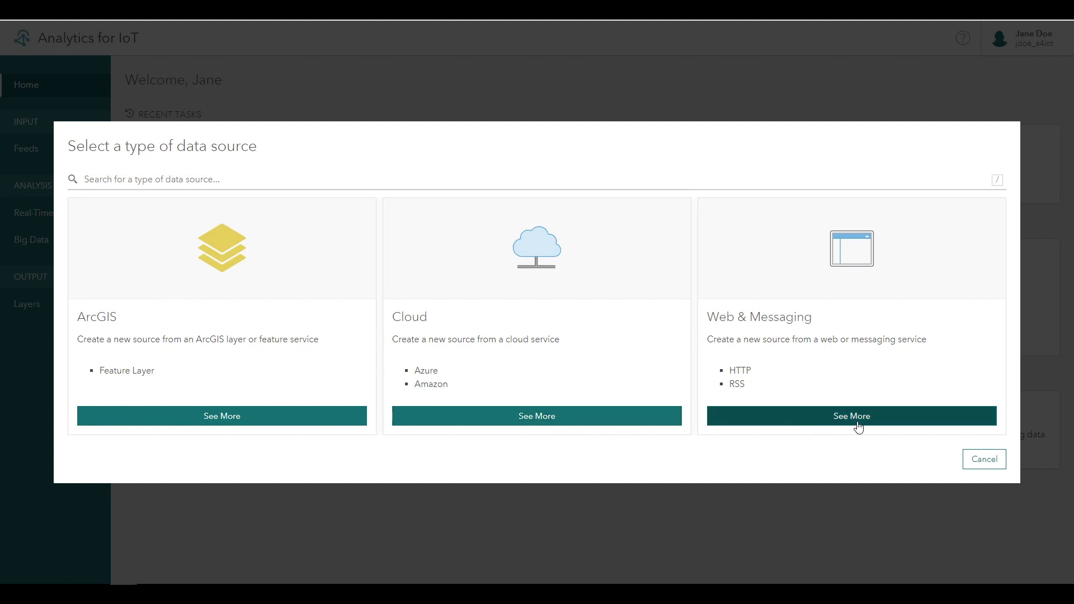
pyautogui.click(578, 427)
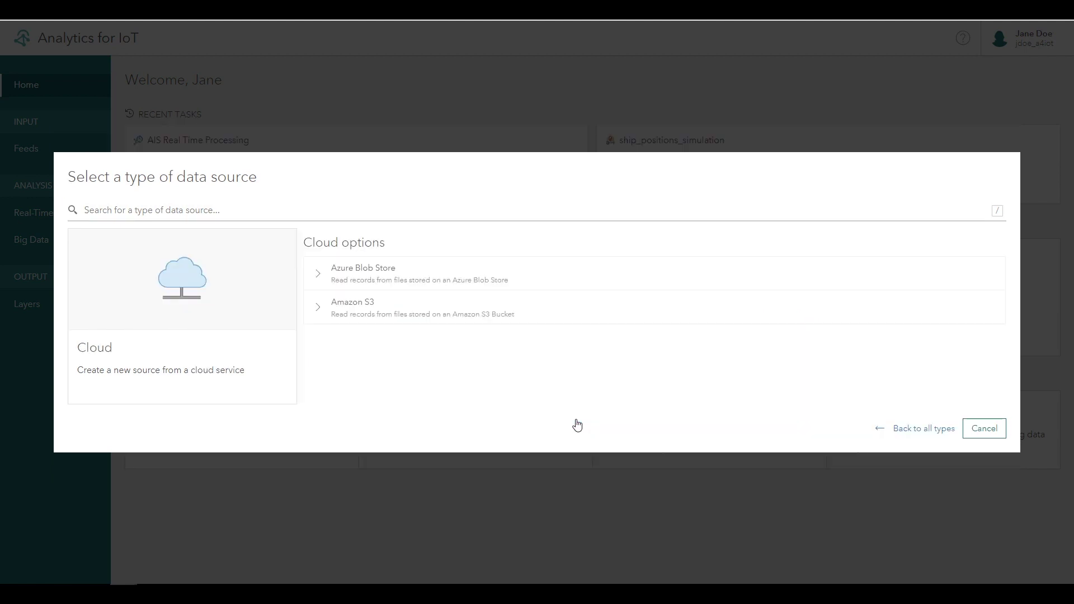
pyautogui.click(537, 317)
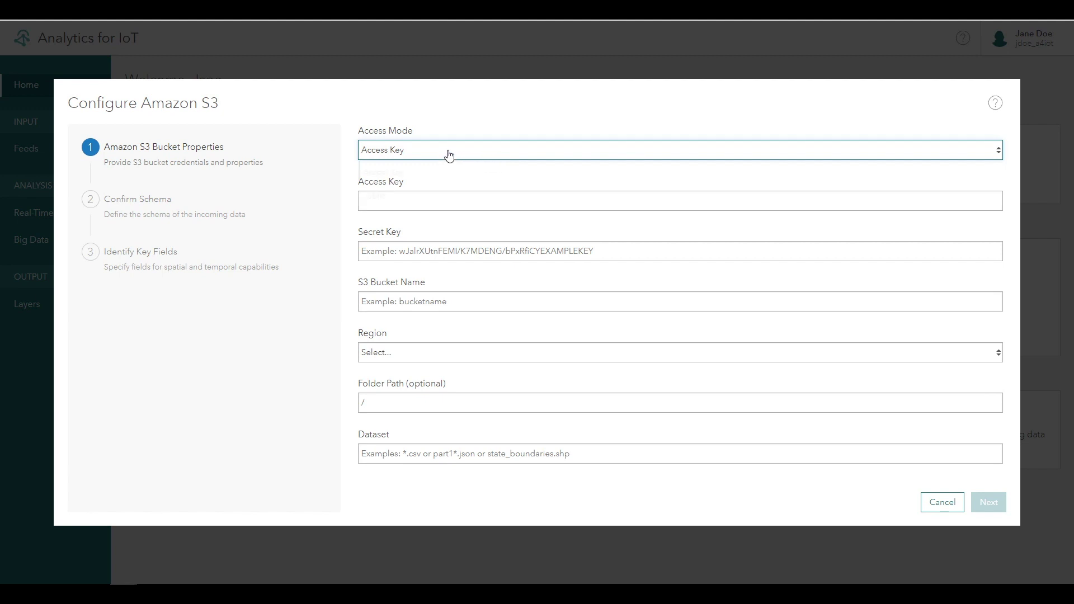
# Point the source at public bucket a4iot-public, US West (Oregon), /nyc-motor-vehicle-collisions, NYPD_Motor_Vehicle_Collisions.csv.
pyautogui.click(378, 204)
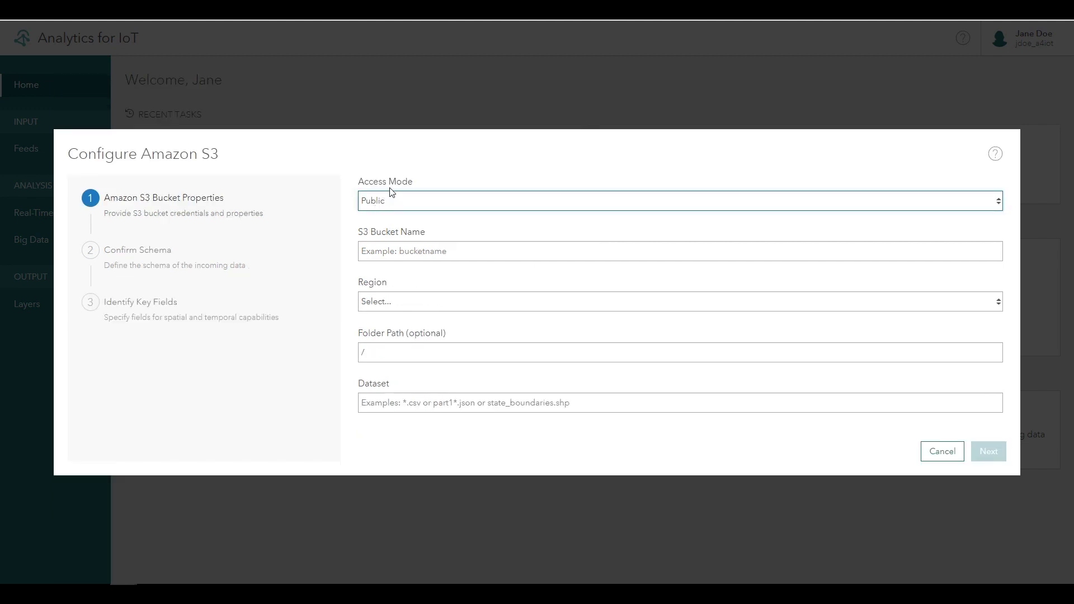
pyautogui.click(409, 252)
pyautogui.write('a4iot-public')
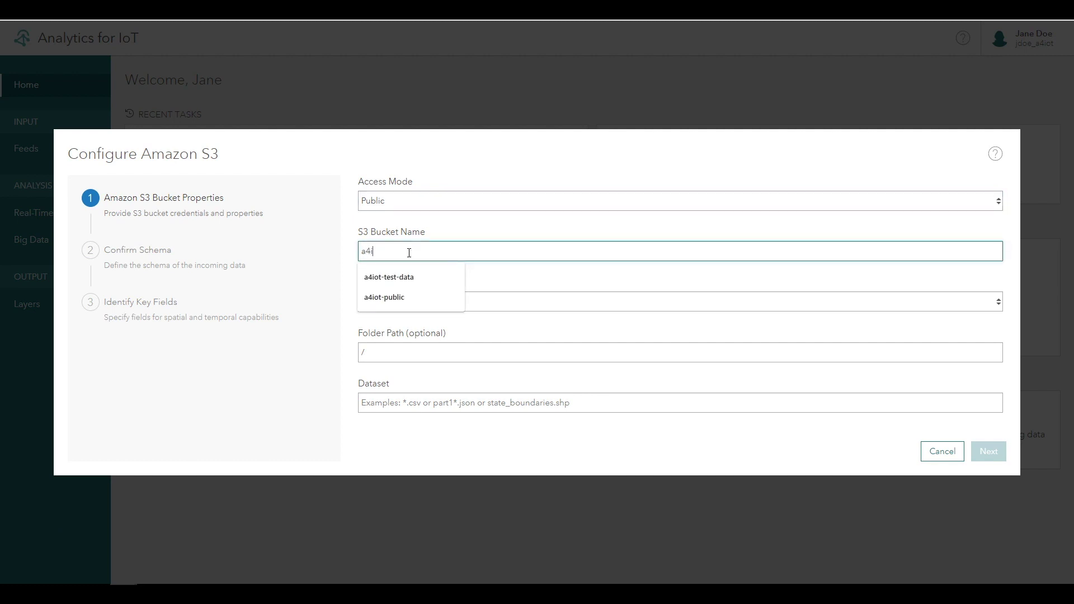
pyautogui.click(408, 303)
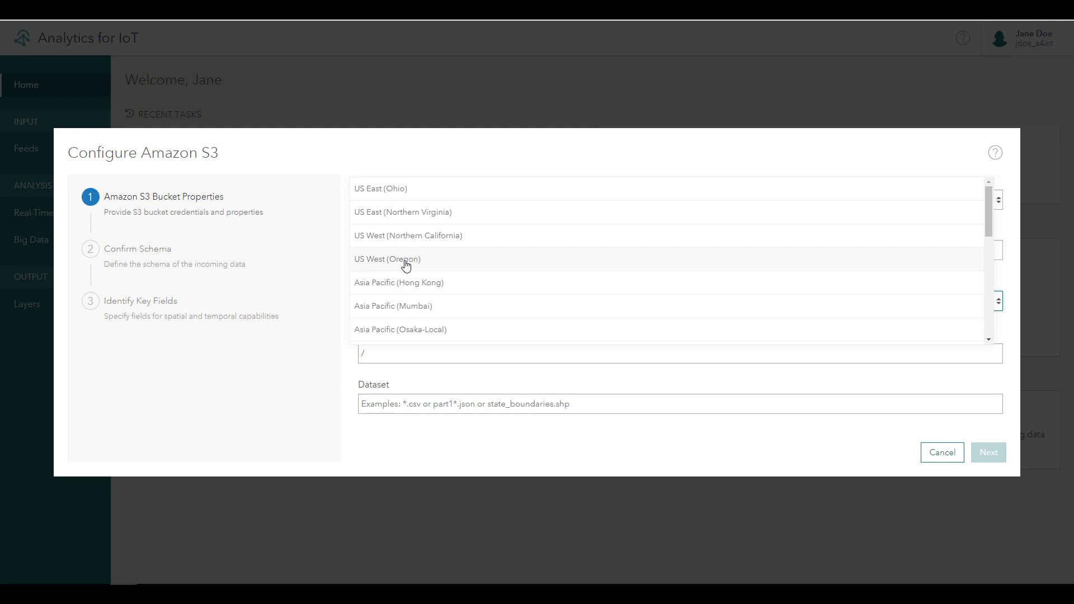
pyautogui.click(406, 259)
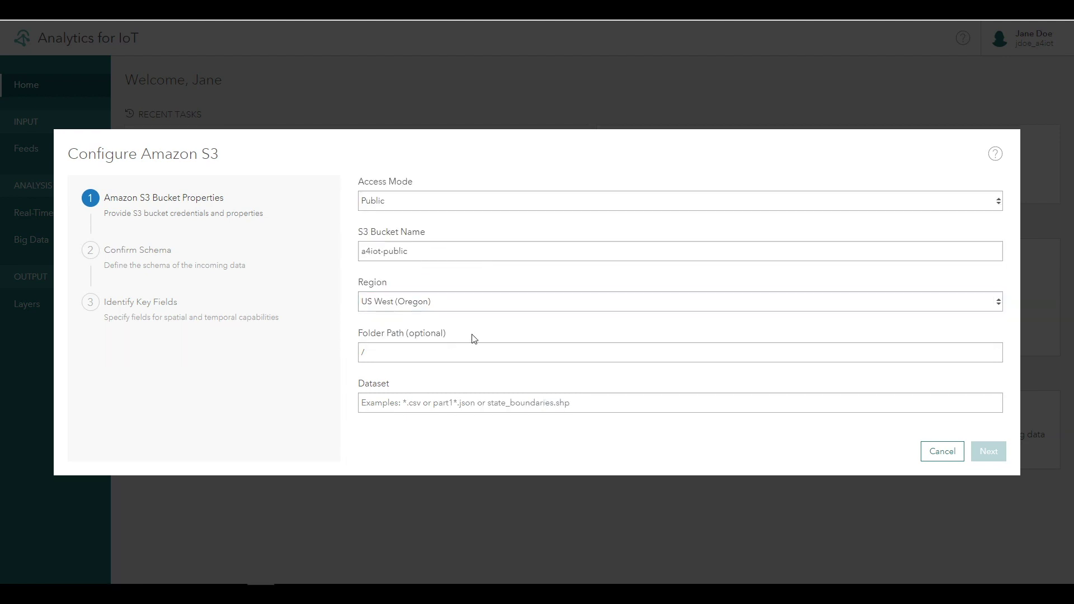
pyautogui.click(408, 351)
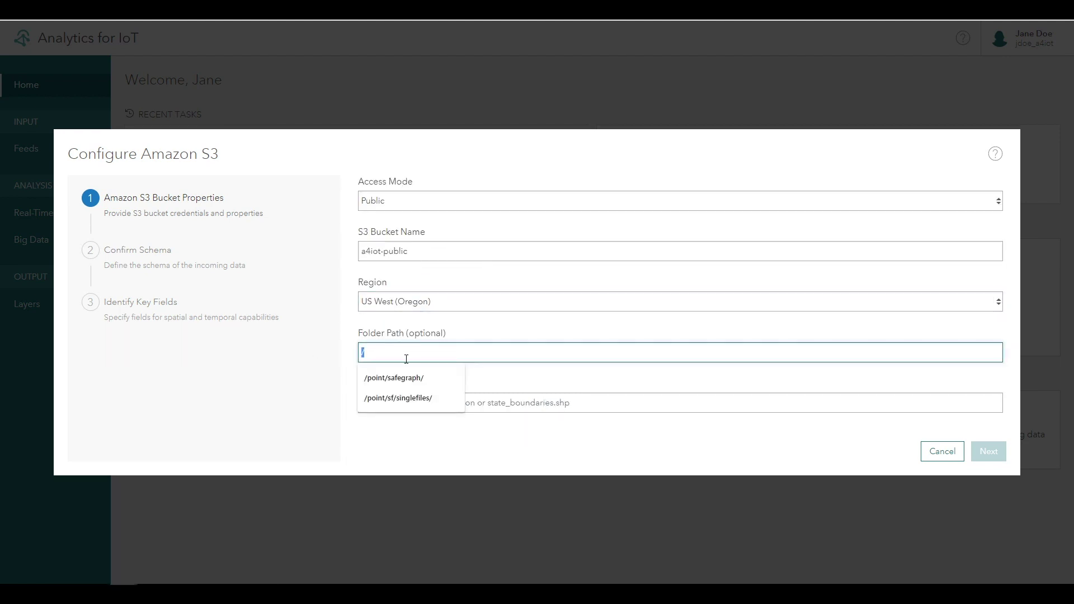
pyautogui.write('/nyc-motor-vehicle-collisions')
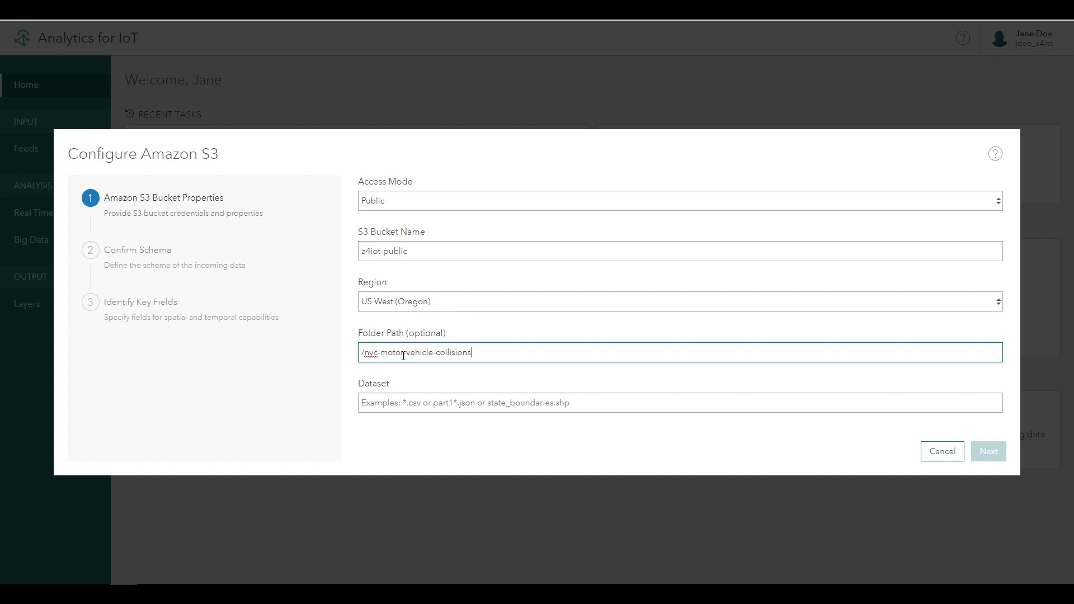
pyautogui.click(441, 401)
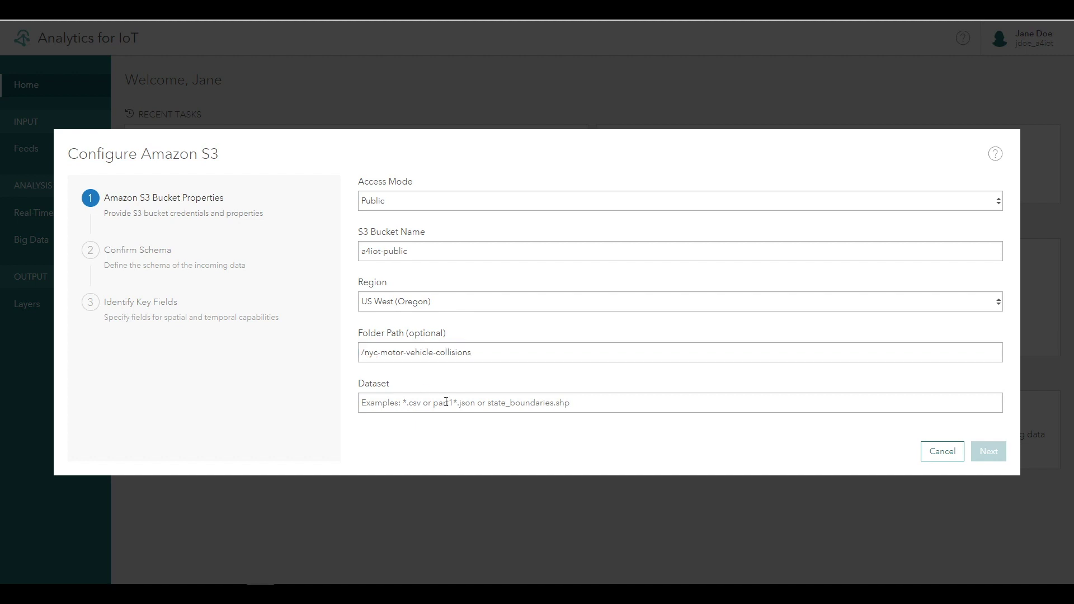
pyautogui.write('NYPD_Motor_Vehicle_Collisions.csv')
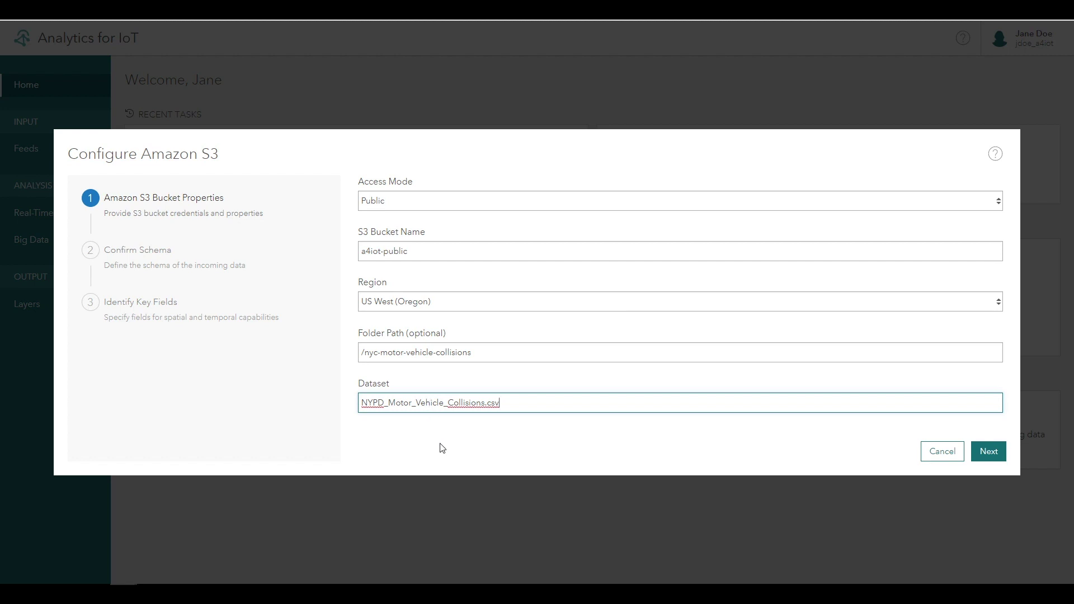
# Limit the schema to DATE, TIME, LATITUDE, LONGITUDE and NUMBER OF CYCLIST INJURED/KILLED.
pyautogui.click(987, 455)
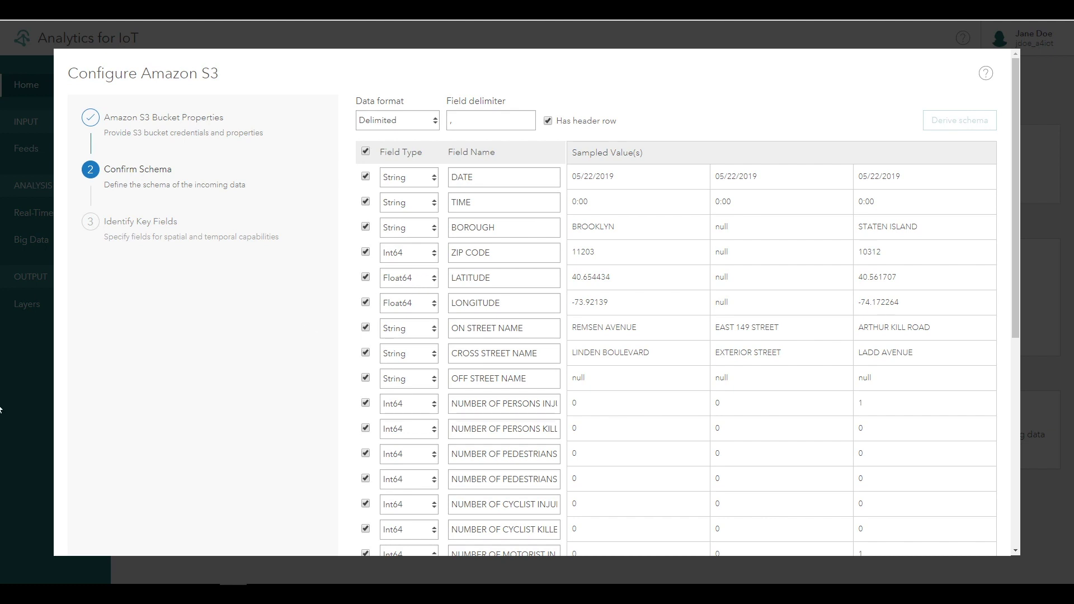
pyautogui.click(365, 151)
pyautogui.click(365, 176)
pyautogui.click(366, 202)
pyautogui.click(366, 278)
pyautogui.click(366, 303)
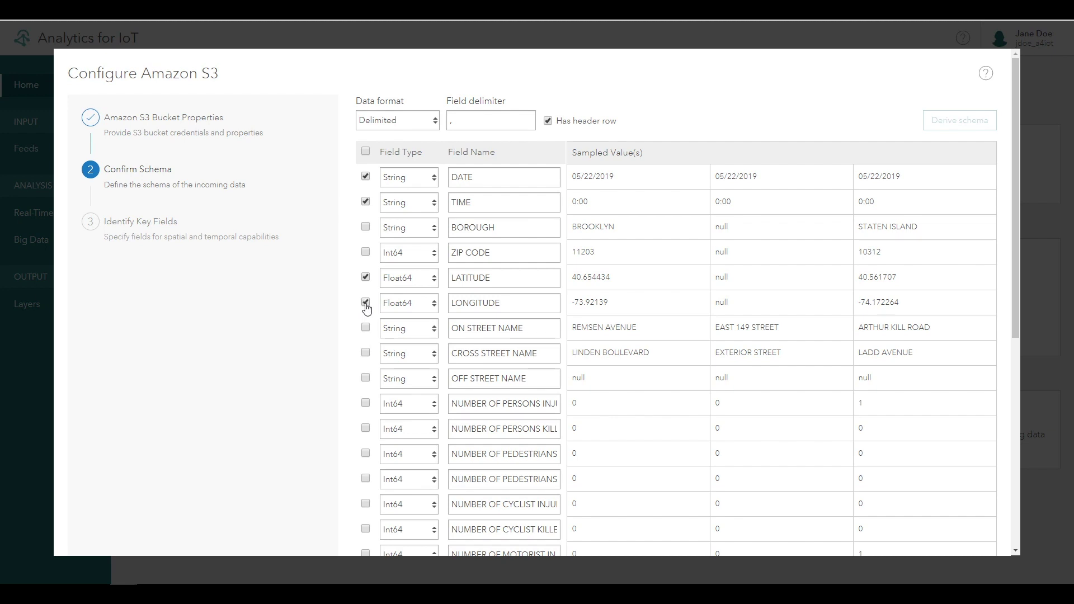
pyautogui.click(366, 505)
pyautogui.click(366, 529)
pyautogui.scroll(-7, 923, 478)
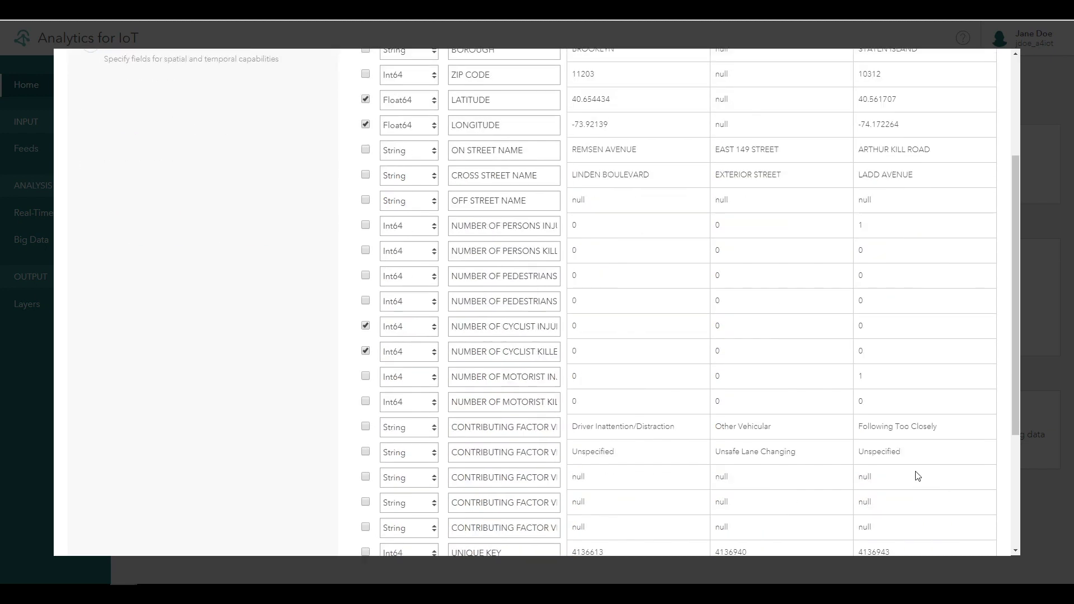
# Locate records by X/Y fields in spatial reference 4326 (GCS WGS 1984).
pyautogui.click(980, 532)
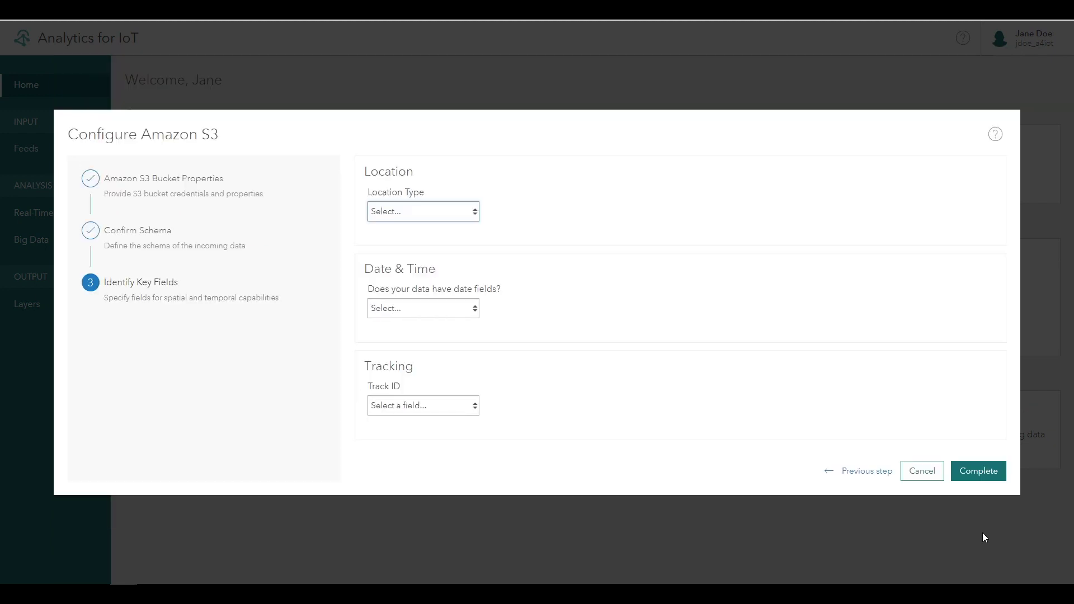
pyautogui.click(419, 215)
pyautogui.click(425, 258)
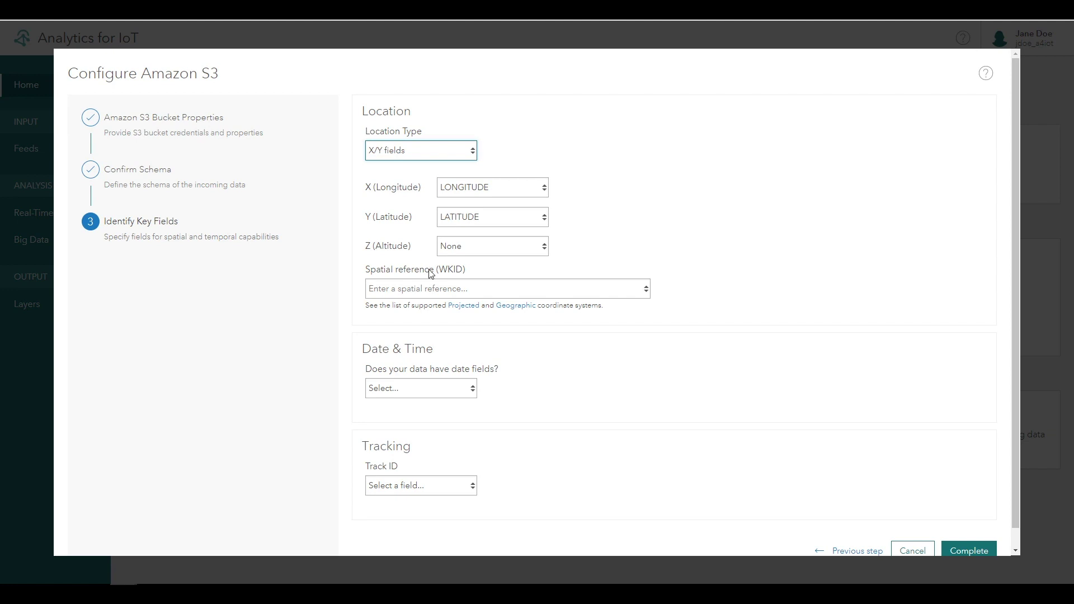
pyautogui.click(438, 293)
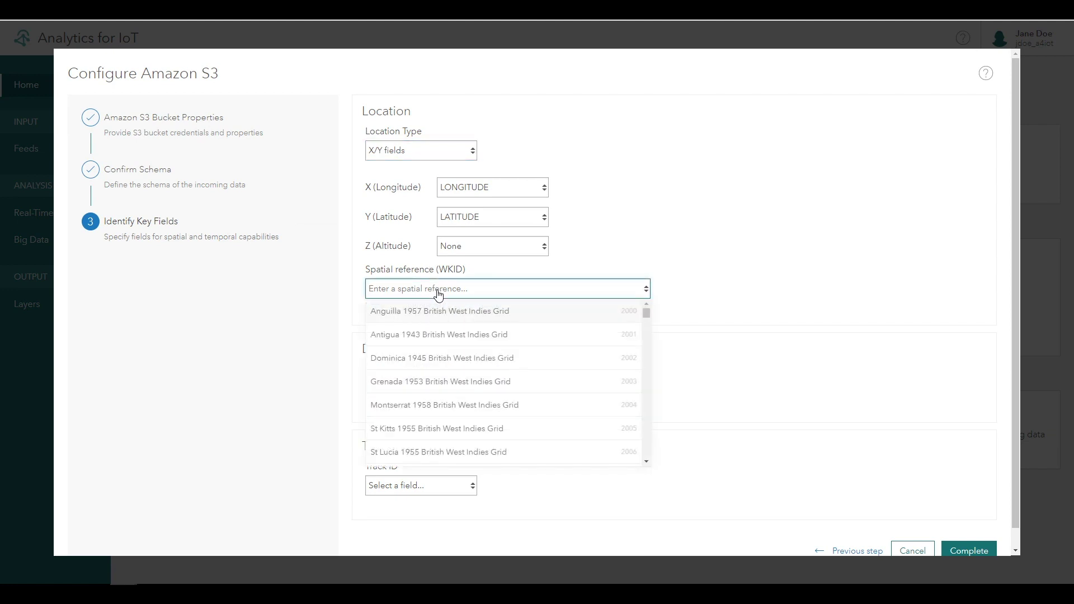
pyautogui.write('4326')
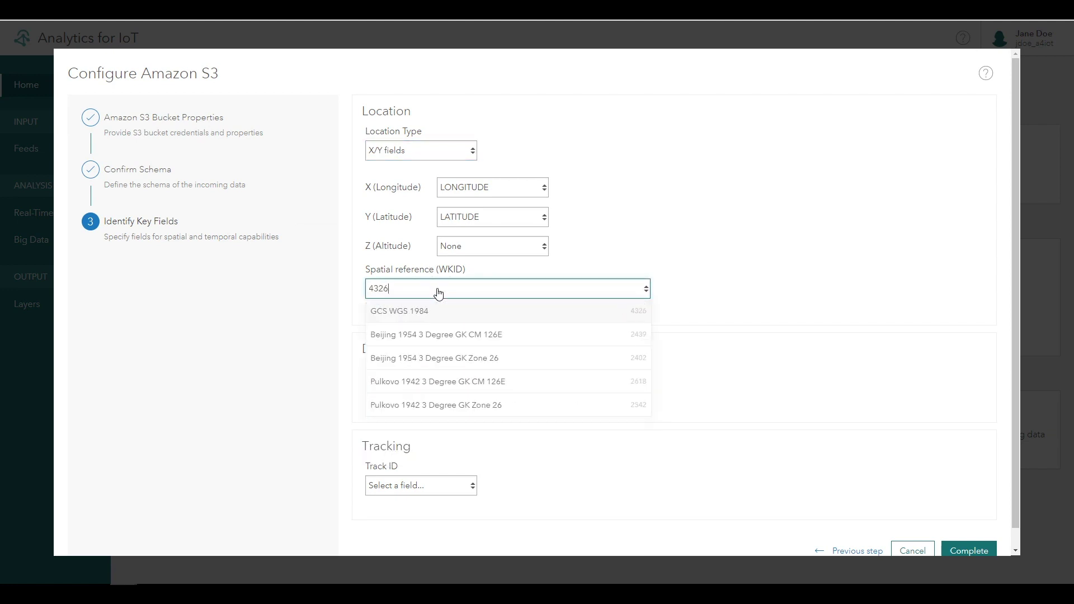
pyautogui.click(407, 318)
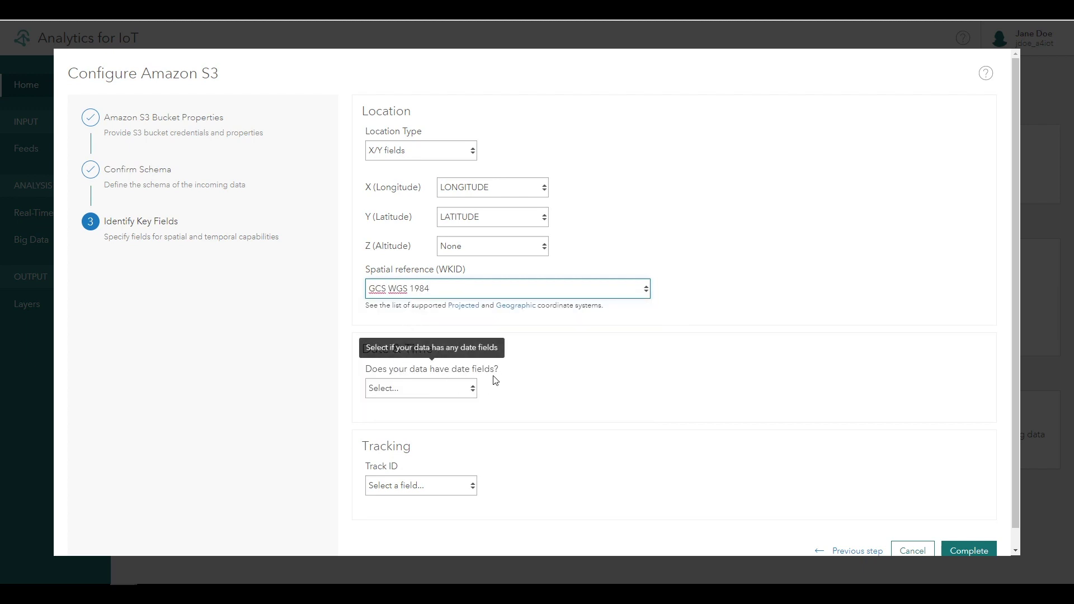
# Declare no date fields and no Track ID, and complete the Amazon S3 source.
pyautogui.click(444, 393)
pyautogui.click(402, 439)
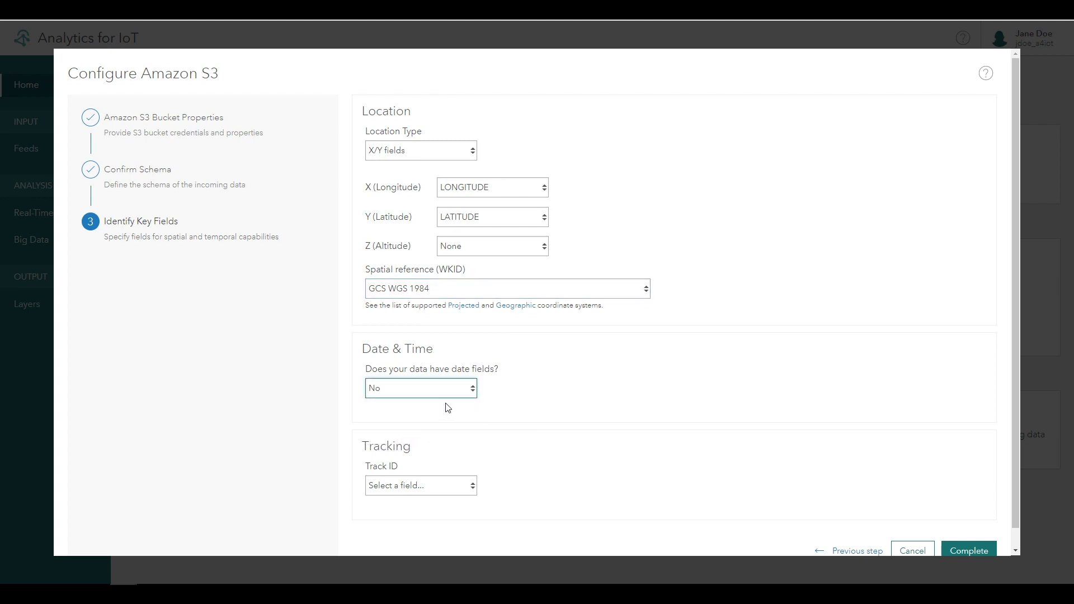
pyautogui.scroll(-1, 442, 412)
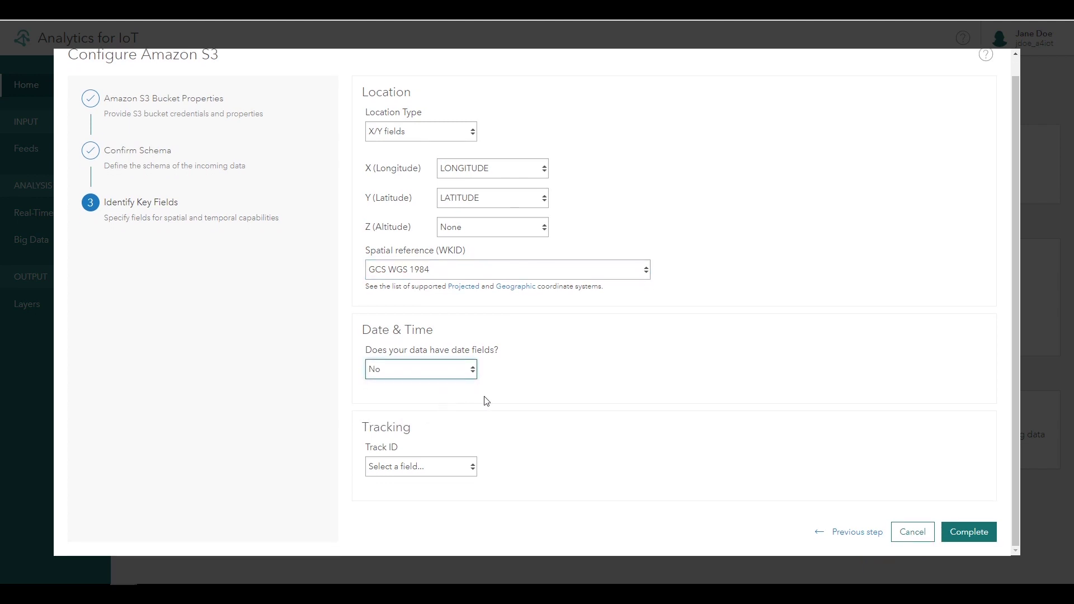
pyautogui.click(448, 472)
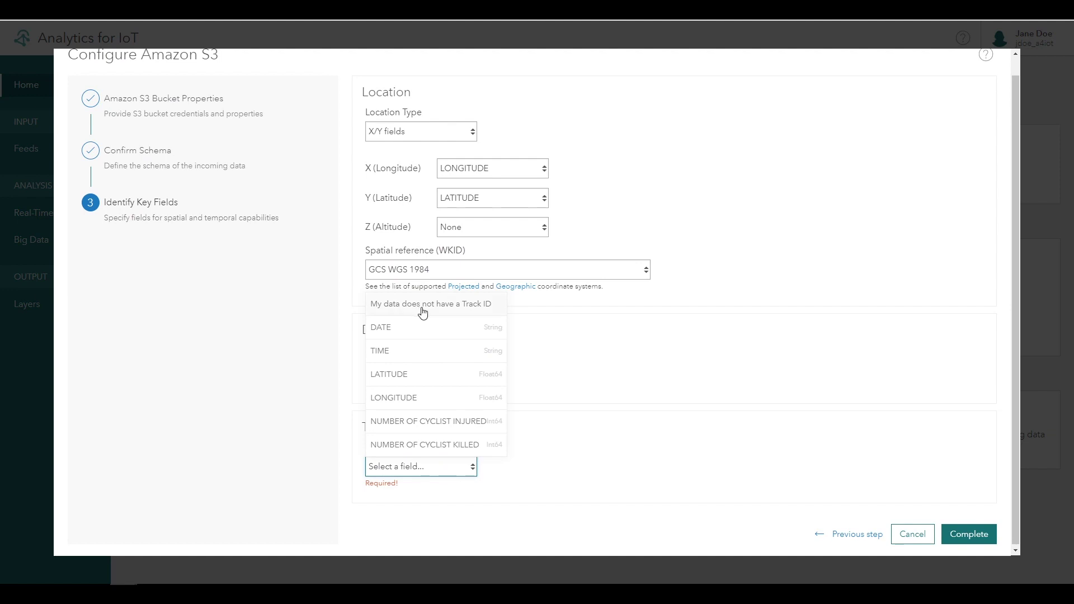
pyautogui.click(422, 312)
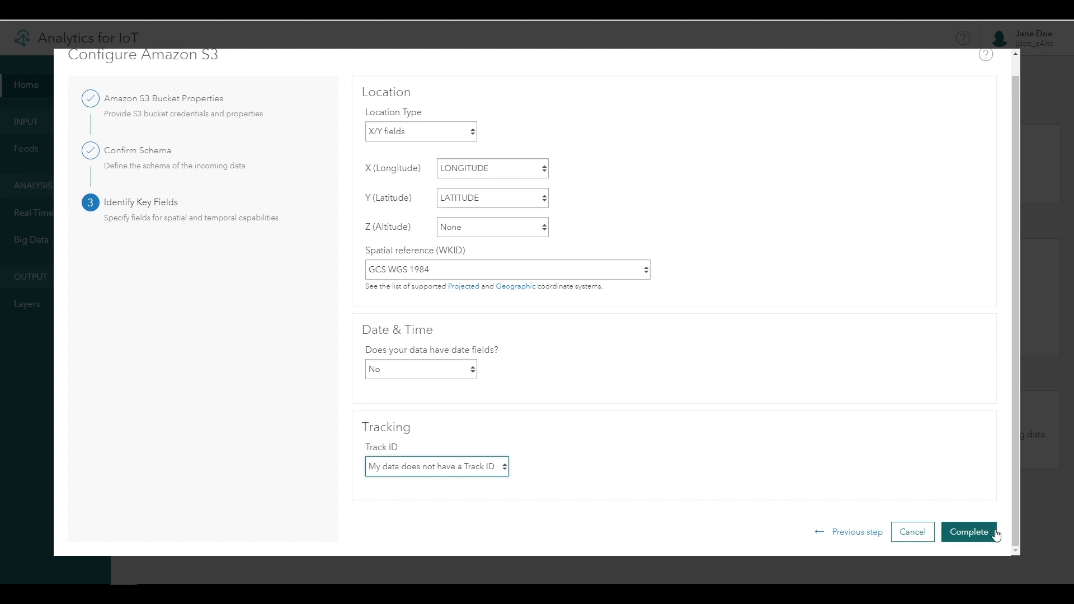
pyautogui.click(977, 532)
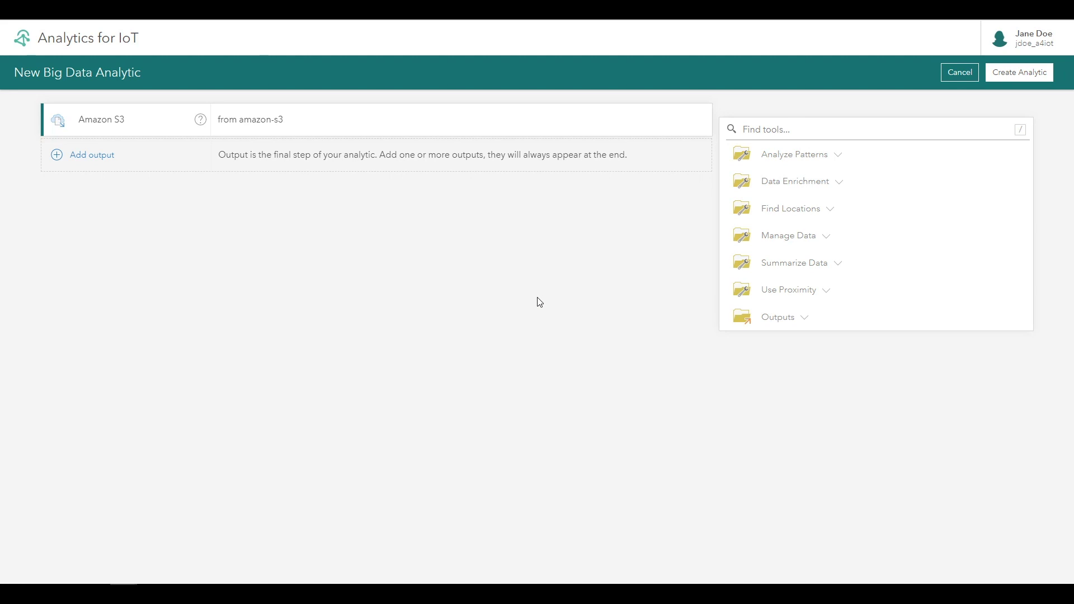
# Save the new analytic under the title NYC Cyclist Accidents.
pyautogui.click(1012, 78)
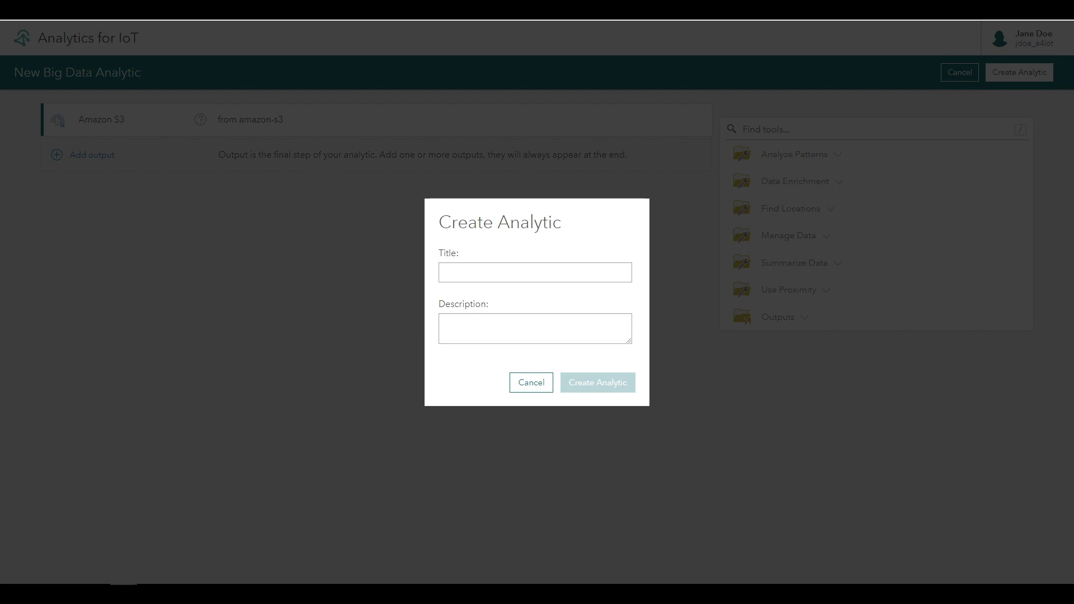
pyautogui.click(519, 271)
pyautogui.write('NYC Cyclist Accidents')
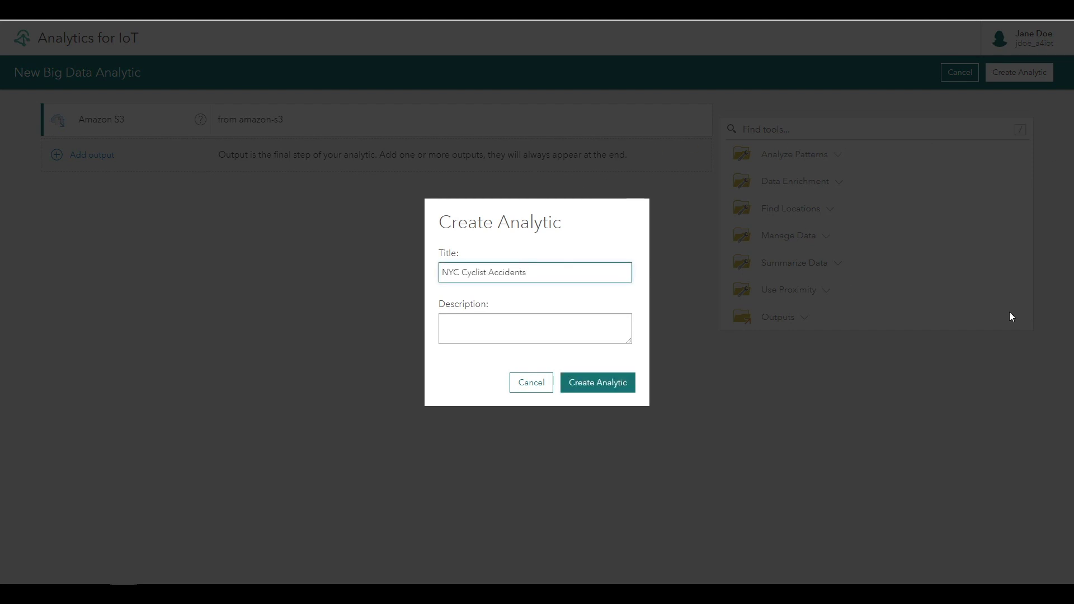
pyautogui.press('Tab')
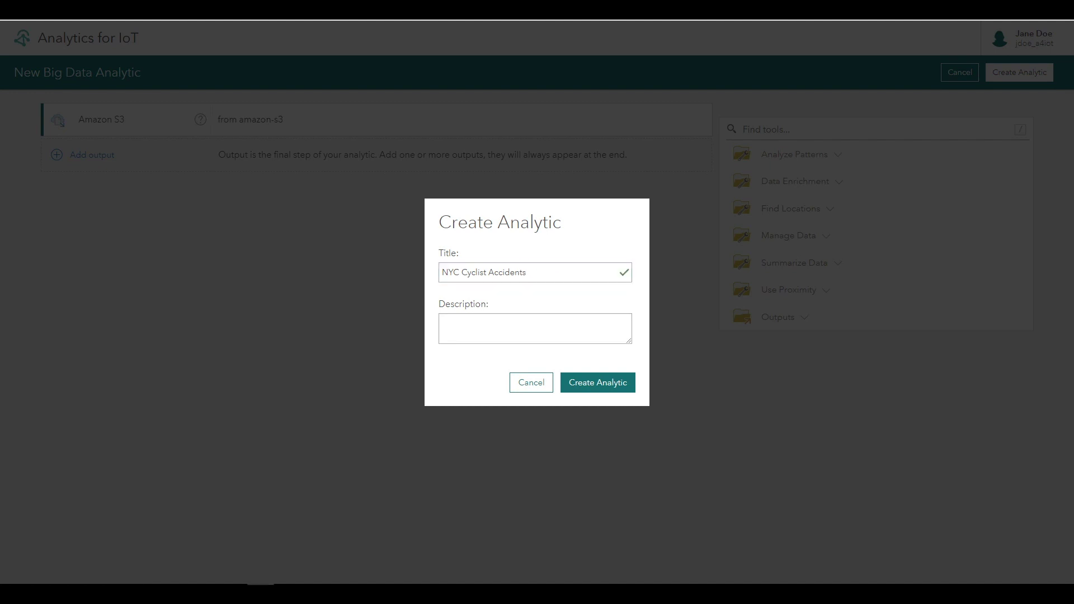
pyautogui.write('Process motor vehicle accidents to identify and analyze those involving cyclists')
pyautogui.click(593, 385)
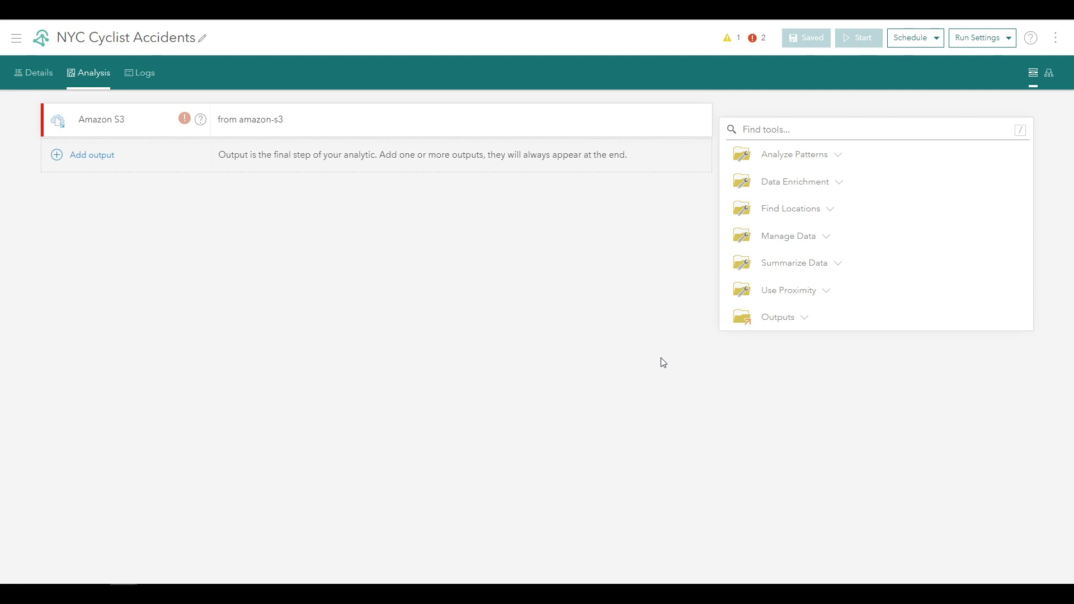
pyautogui.click(791, 244)
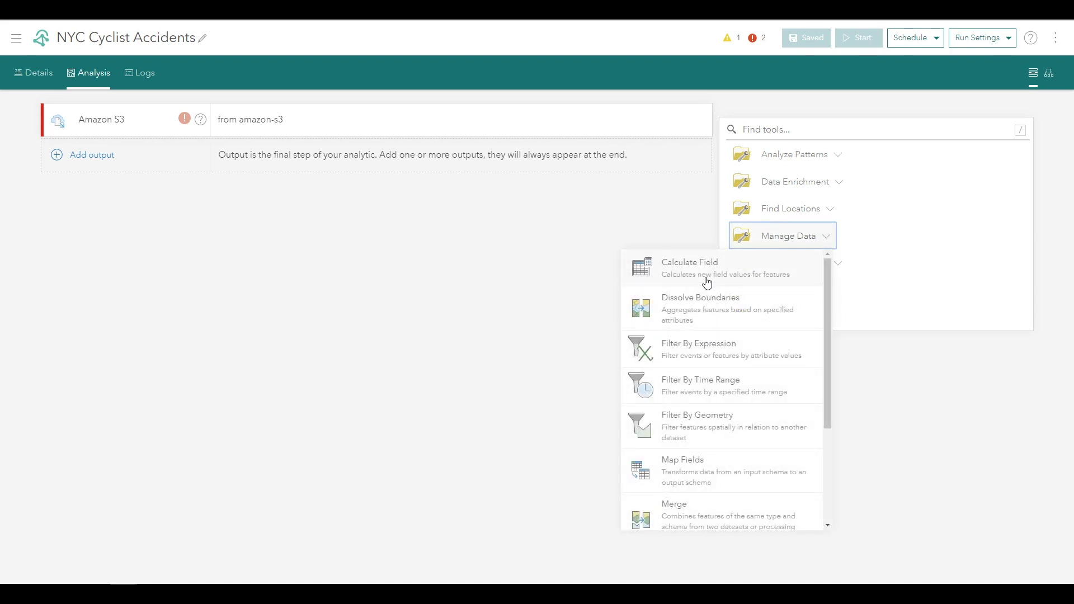
# Add a Calculate Field step creating Int32 field TotalCyclistCasualties, ready for its expression.
pyautogui.click(703, 283)
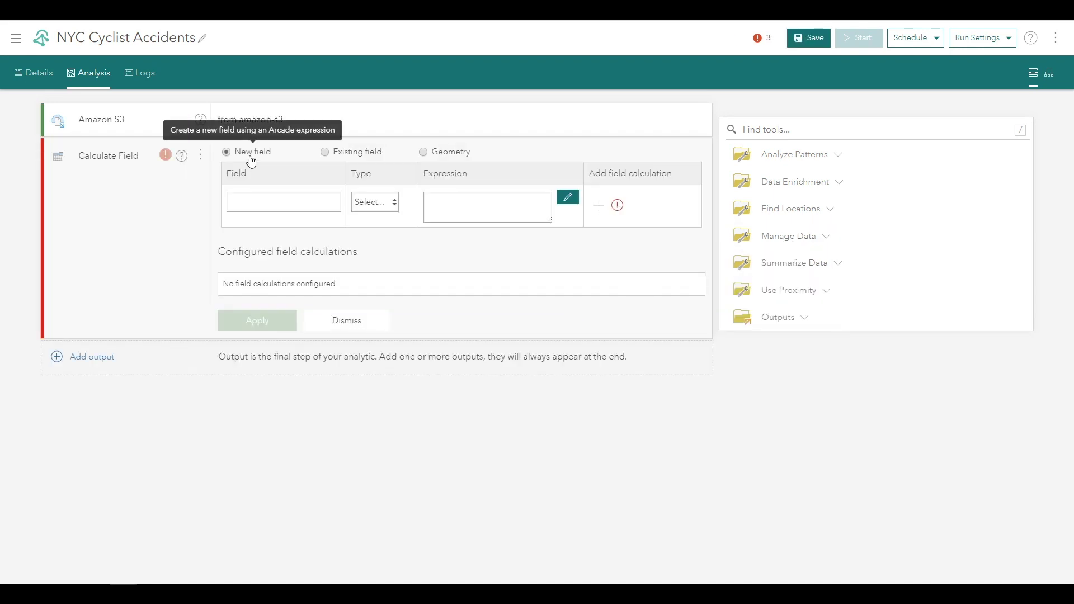
pyautogui.click(254, 202)
pyautogui.write('Tota')
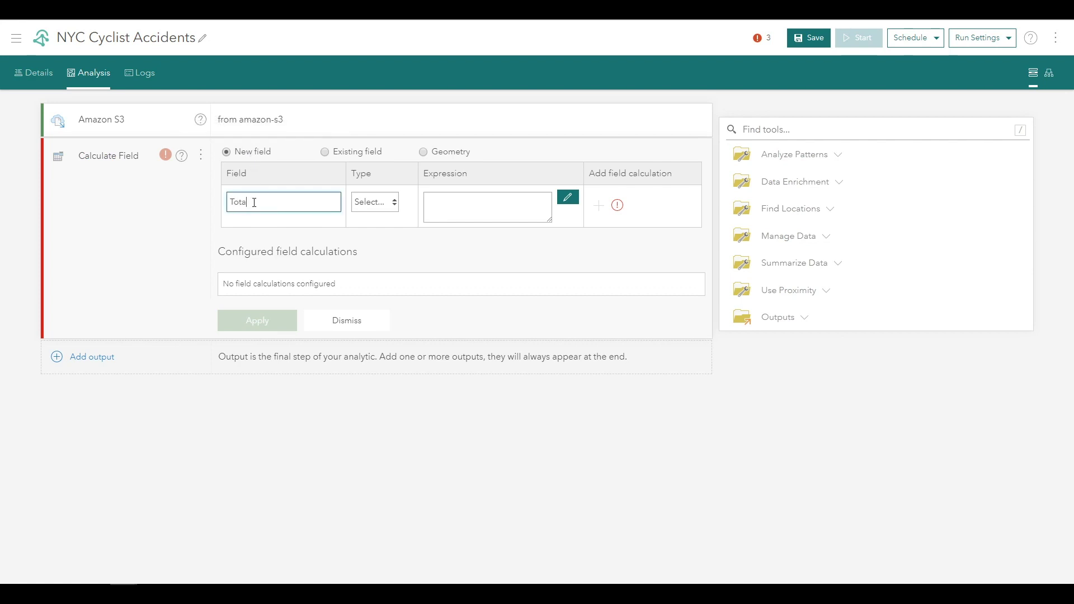
pyautogui.write('lCyclistCasualties')
pyautogui.click(374, 202)
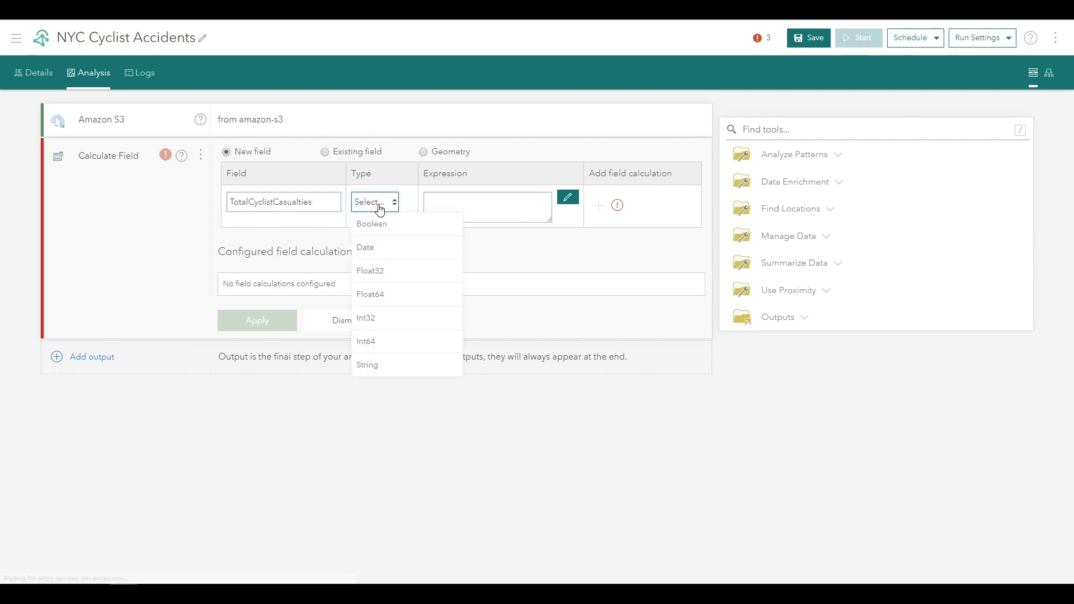
pyautogui.click(399, 325)
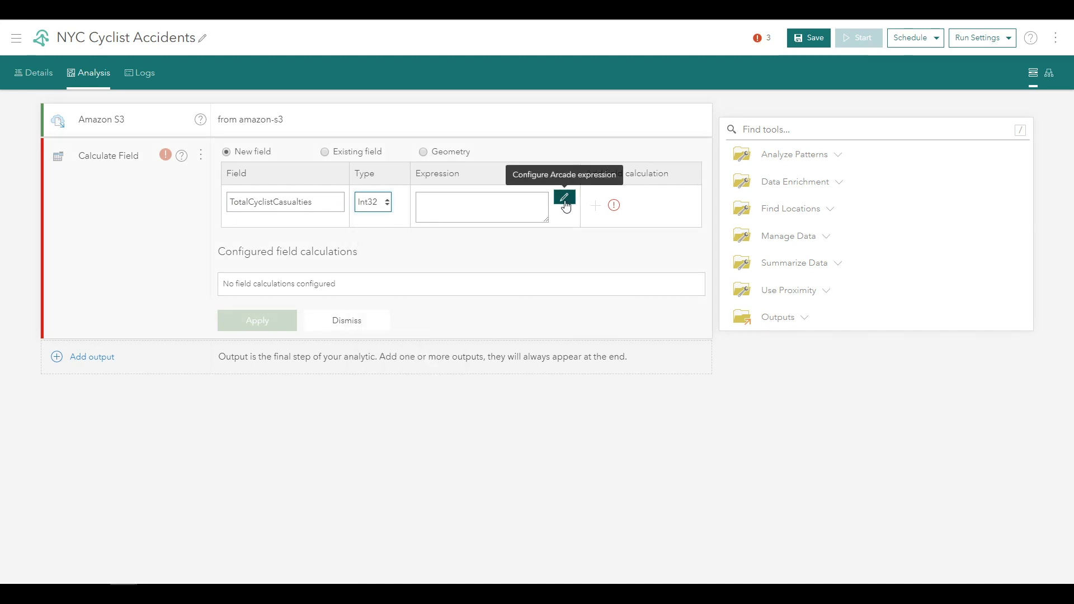
pyautogui.click(564, 198)
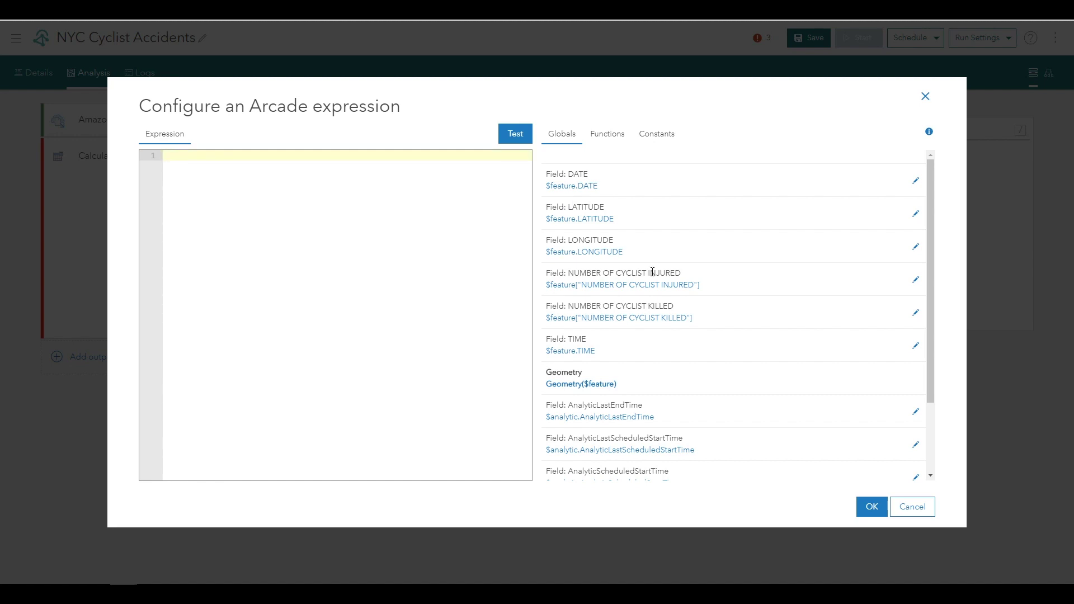
# Compute TotalCyclistCasualties as NUMBER OF CYCLIST INJURED + NUMBER OF CYCLIST KILLED and apply.
pyautogui.click(622, 284)
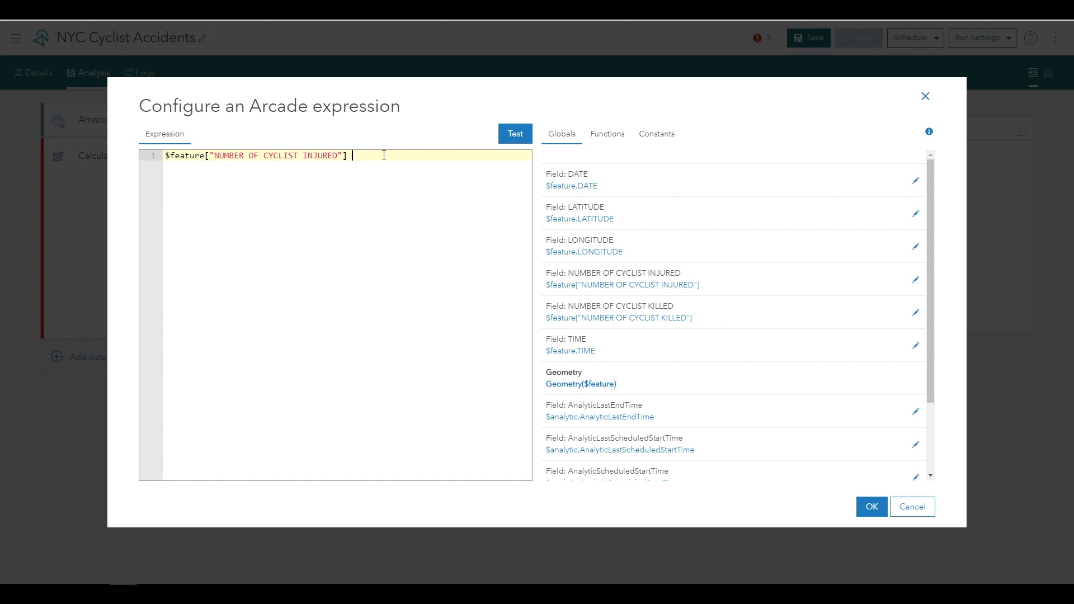
pyautogui.write('+')
pyautogui.click(637, 318)
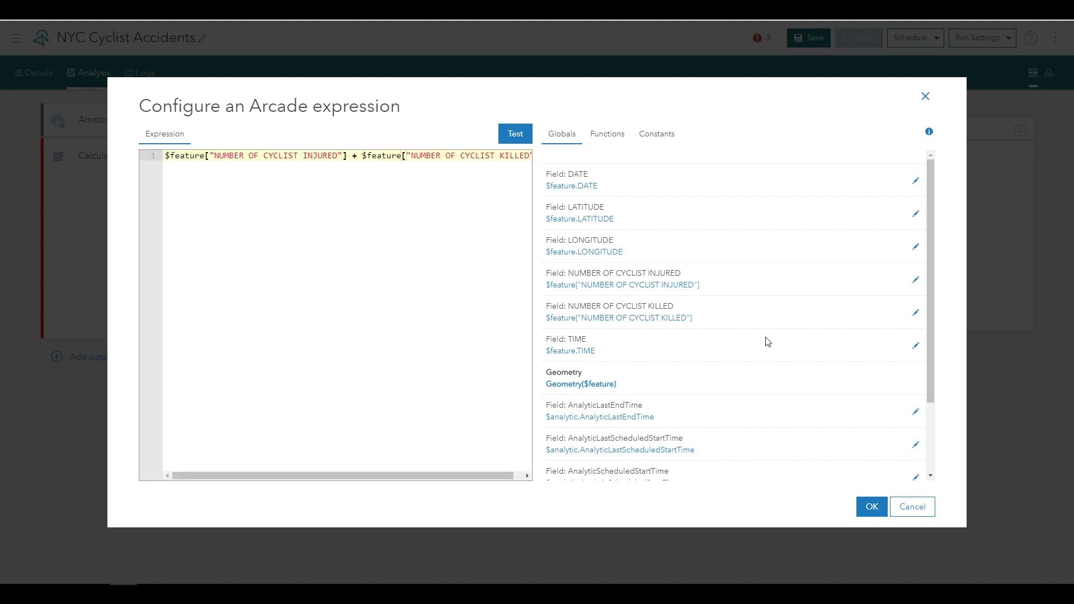
pyautogui.click(871, 506)
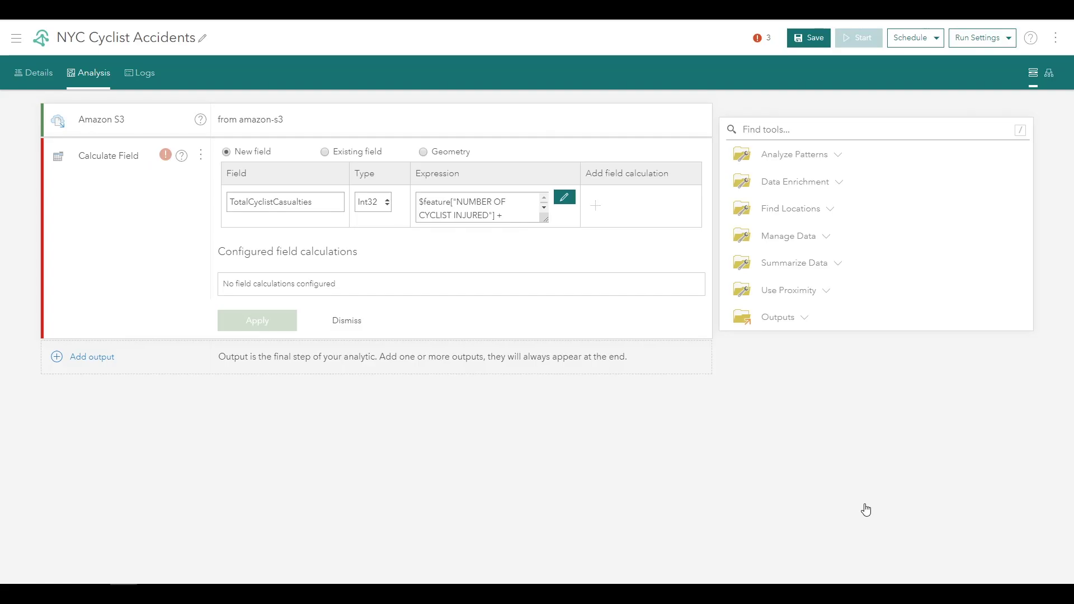
pyautogui.click(596, 209)
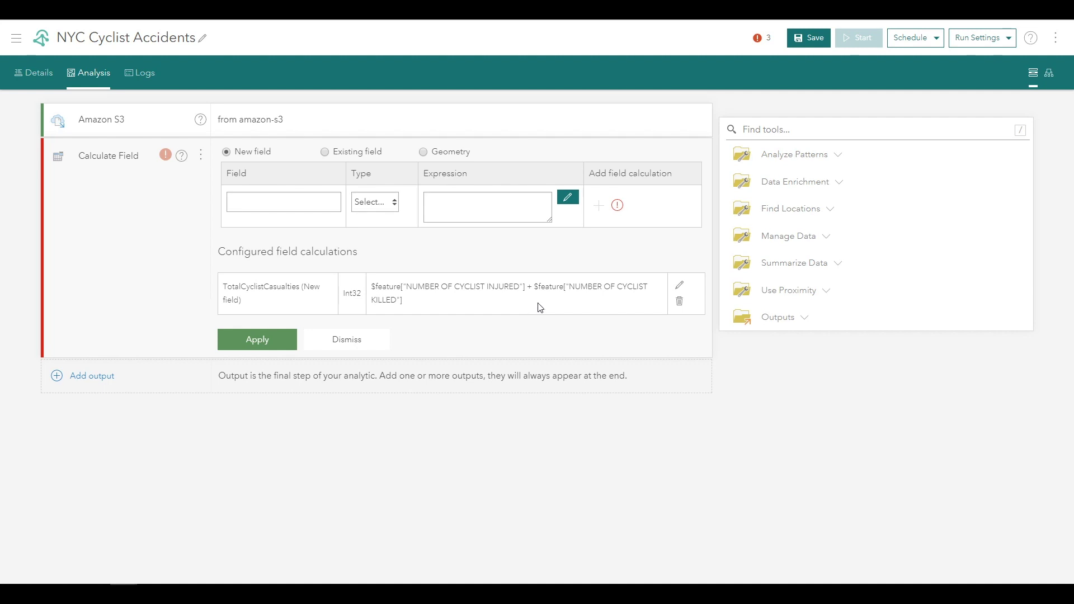
pyautogui.click(267, 344)
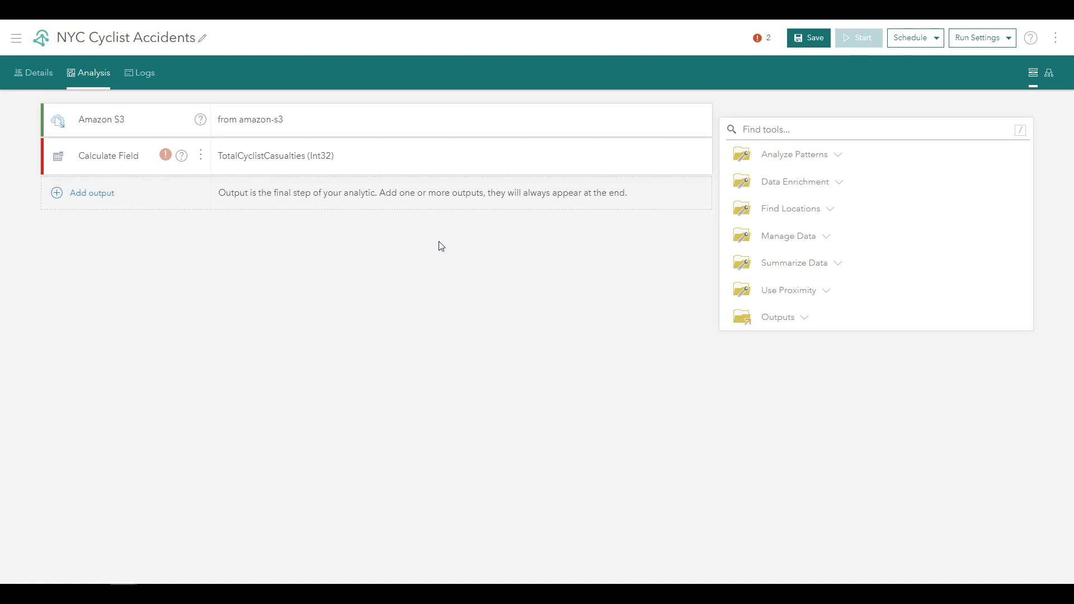
# Filter records with $feature.TotalCyclistCasualties > 0 && $feature.LATITUDE > 0 and apply it.
pyautogui.click(788, 241)
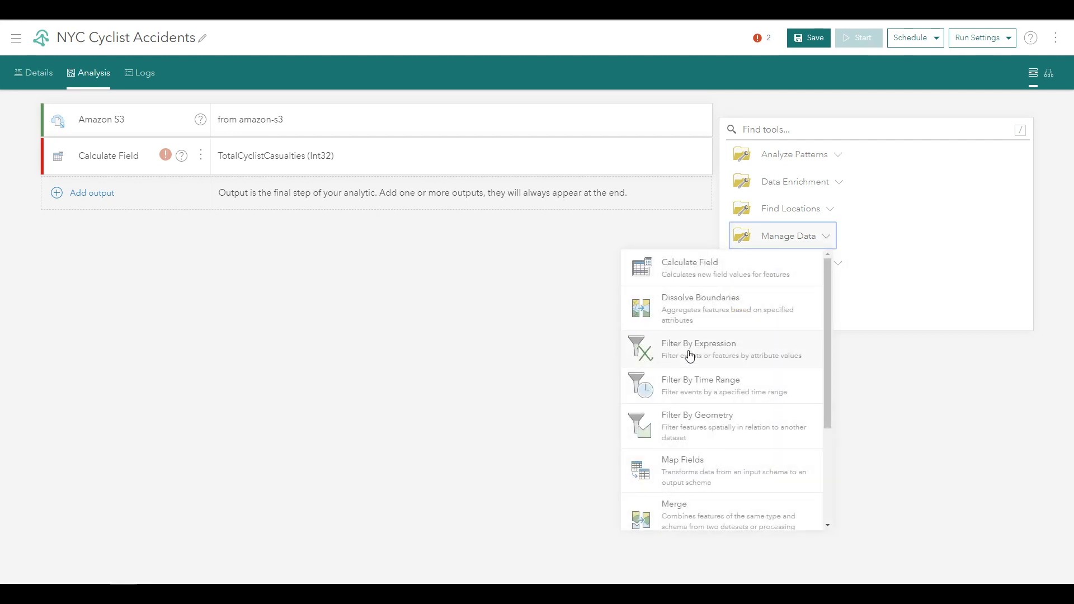
pyautogui.click(688, 359)
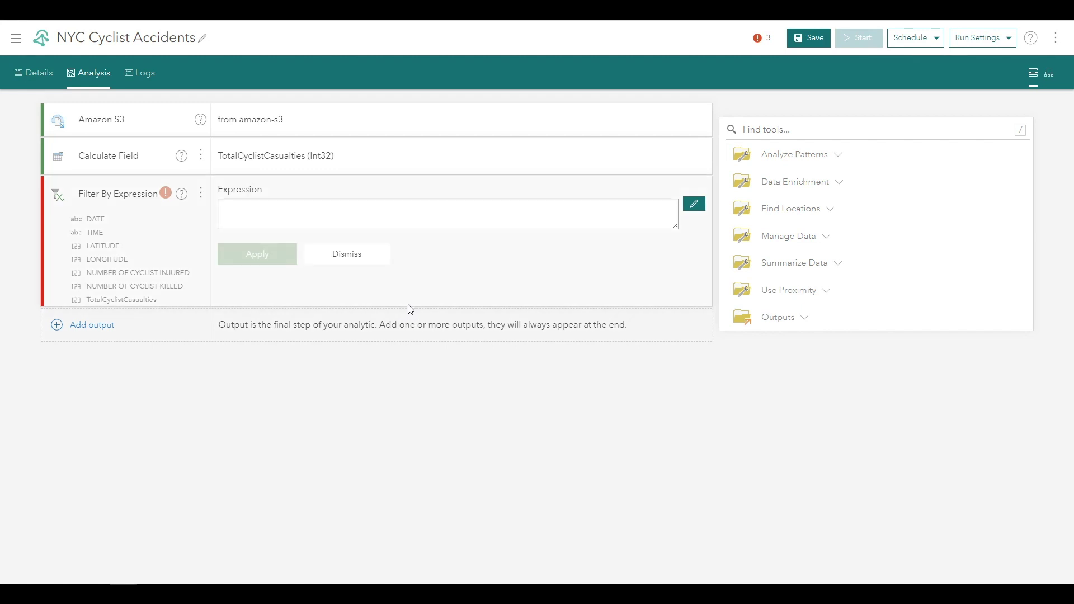
pyautogui.click(694, 205)
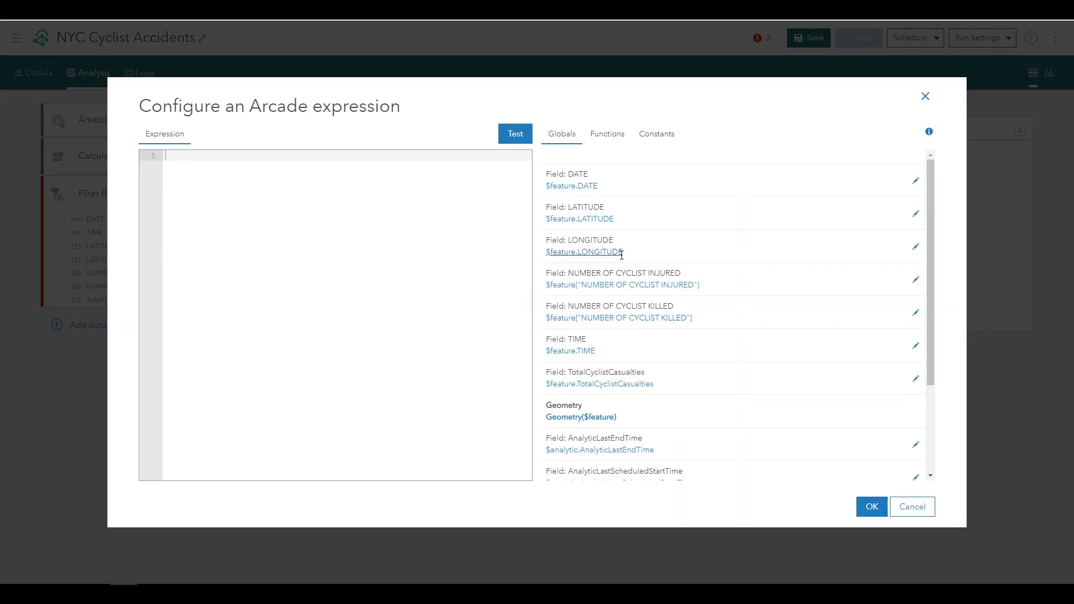
pyautogui.click(277, 155)
pyautogui.write('$feature.TotalCyclistCasualties > 0 && $feature.LATITUDE > 0')
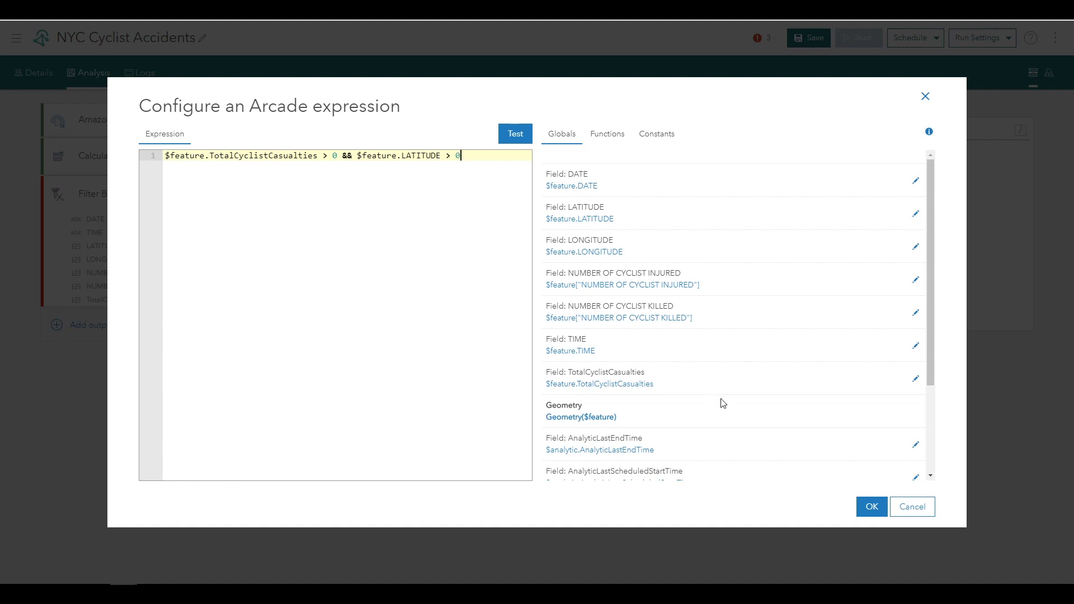
pyautogui.click(871, 504)
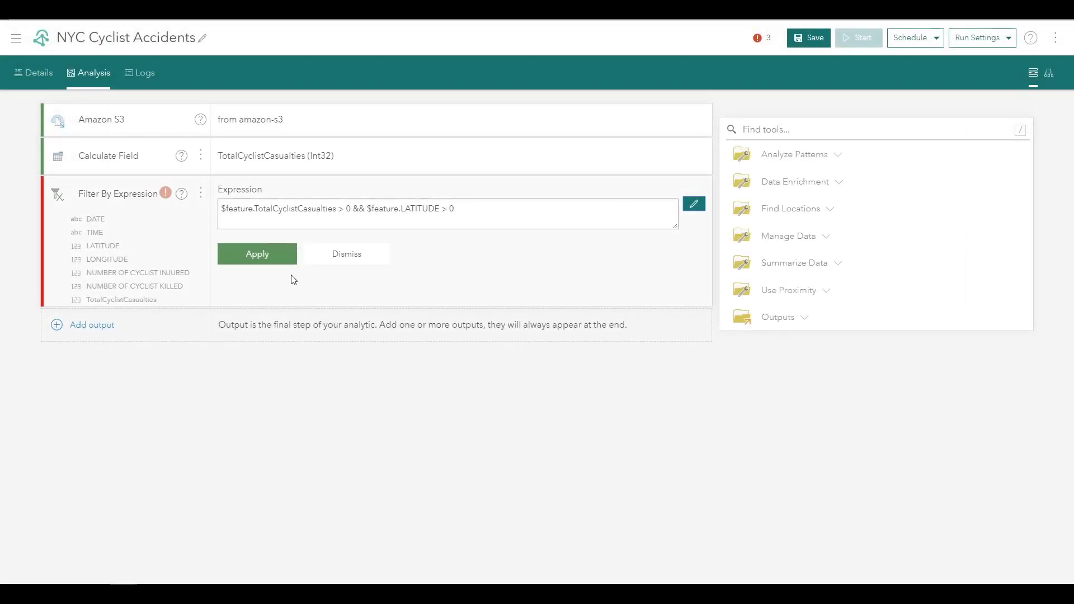
pyautogui.click(253, 261)
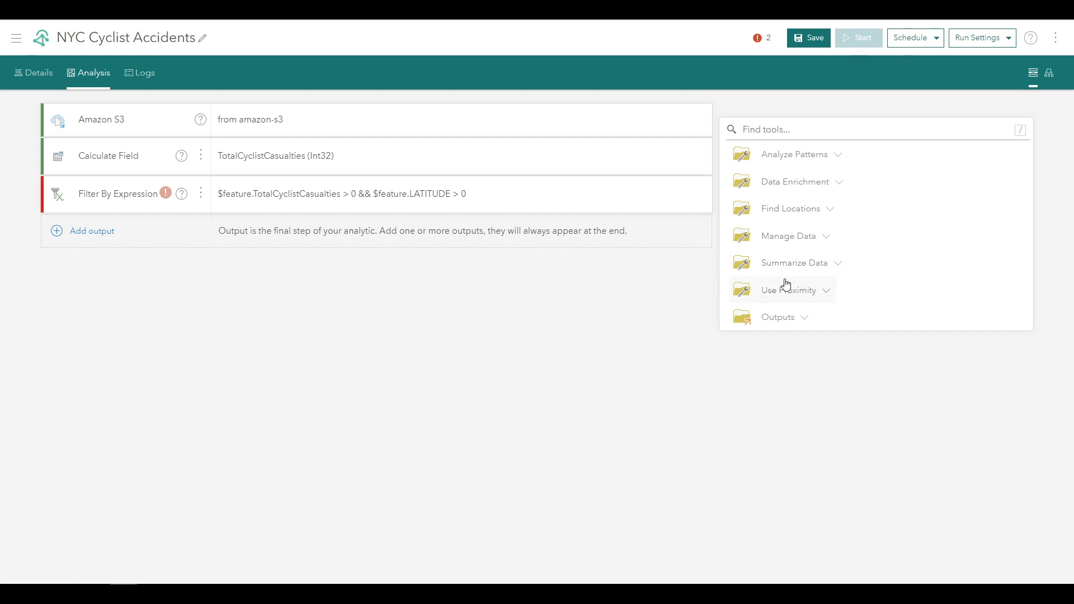
# Add an Aggregate Points step using 250-meter hexagon bins.
pyautogui.click(796, 264)
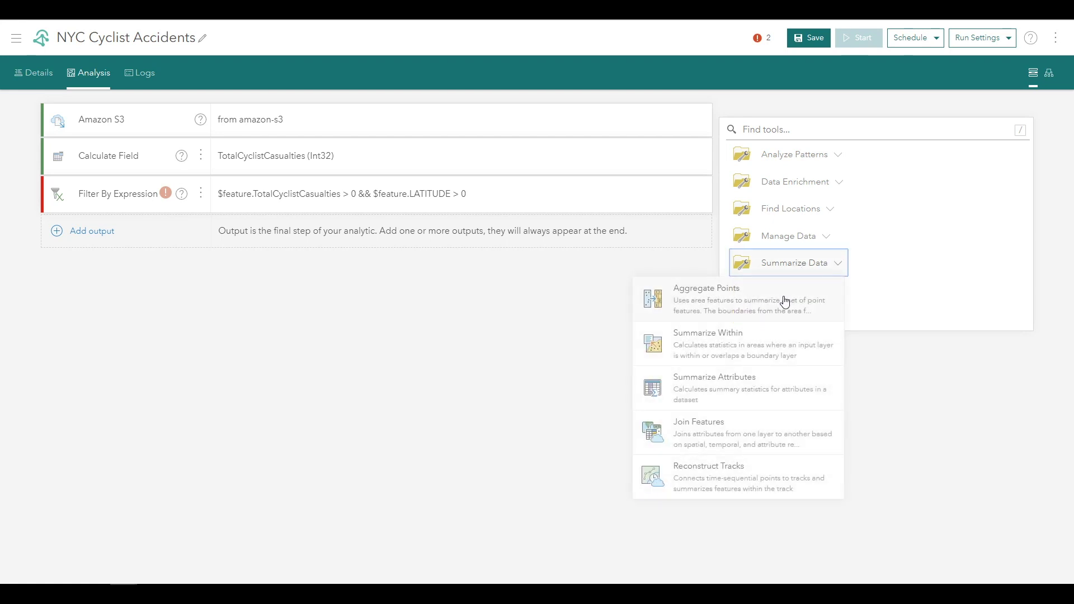
pyautogui.click(784, 302)
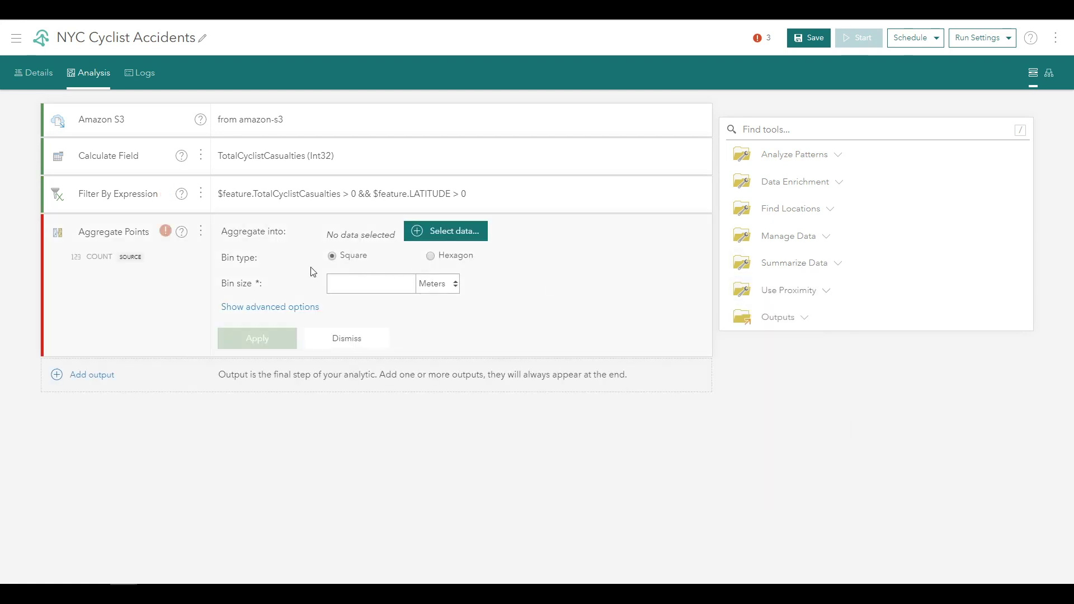
pyautogui.click(431, 255)
pyautogui.click(365, 287)
pyautogui.write('250')
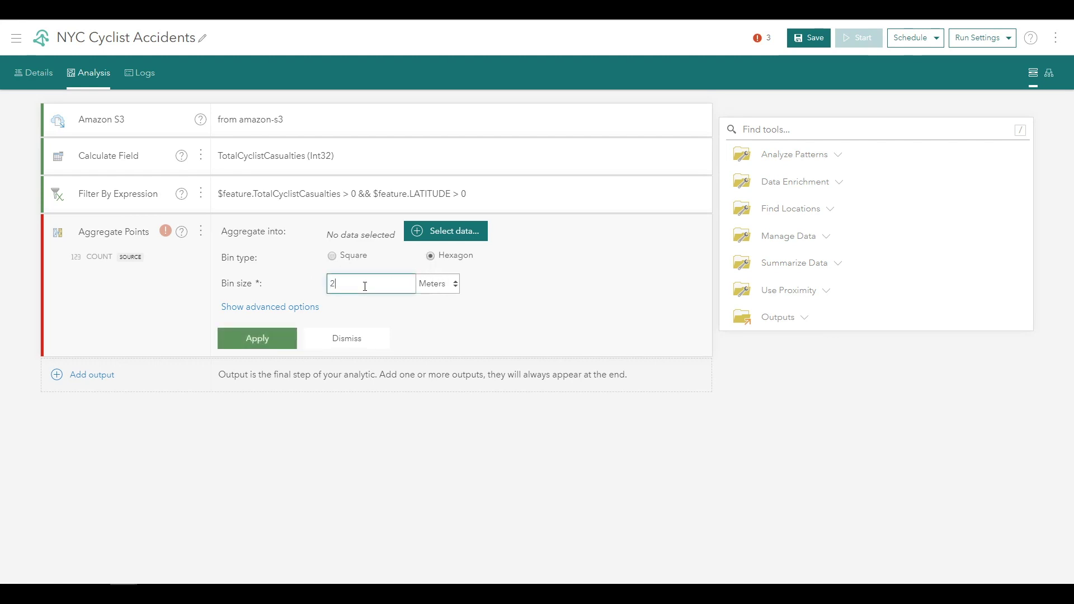
# Summarize TotalCyclistCasualties with Sum as TotalCyclistCasualties_Sum and apply the aggregation.
pyautogui.click(297, 308)
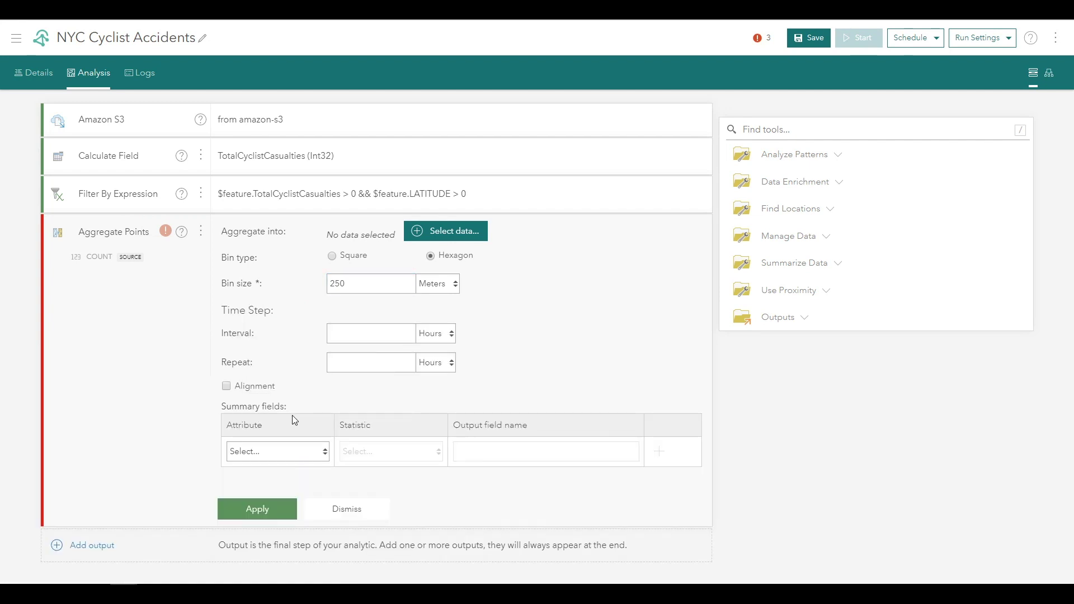
pyautogui.click(307, 460)
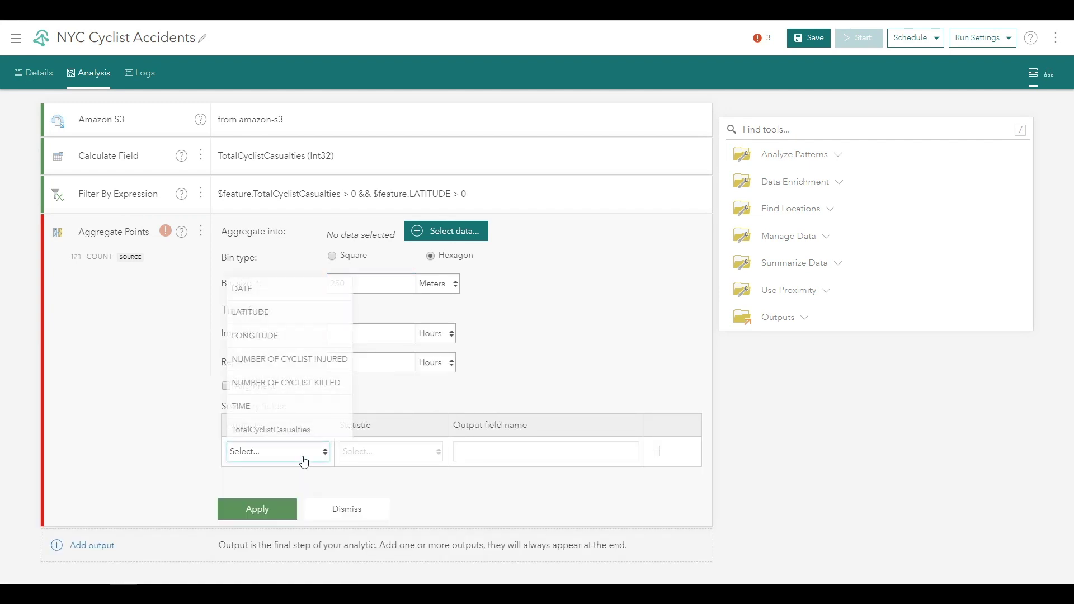
pyautogui.click(302, 431)
pyautogui.click(454, 460)
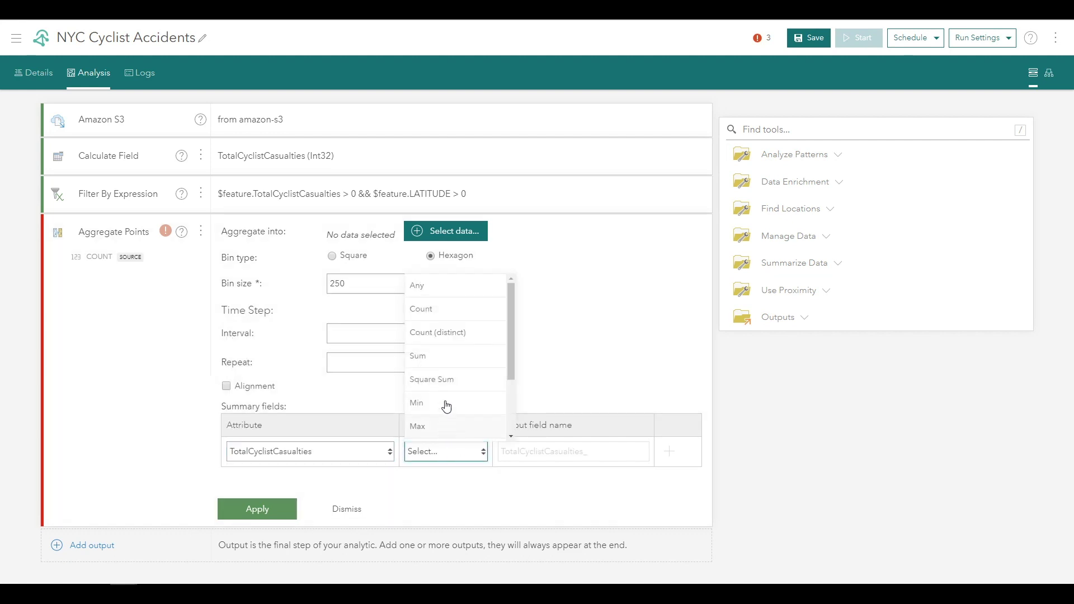
pyautogui.click(442, 362)
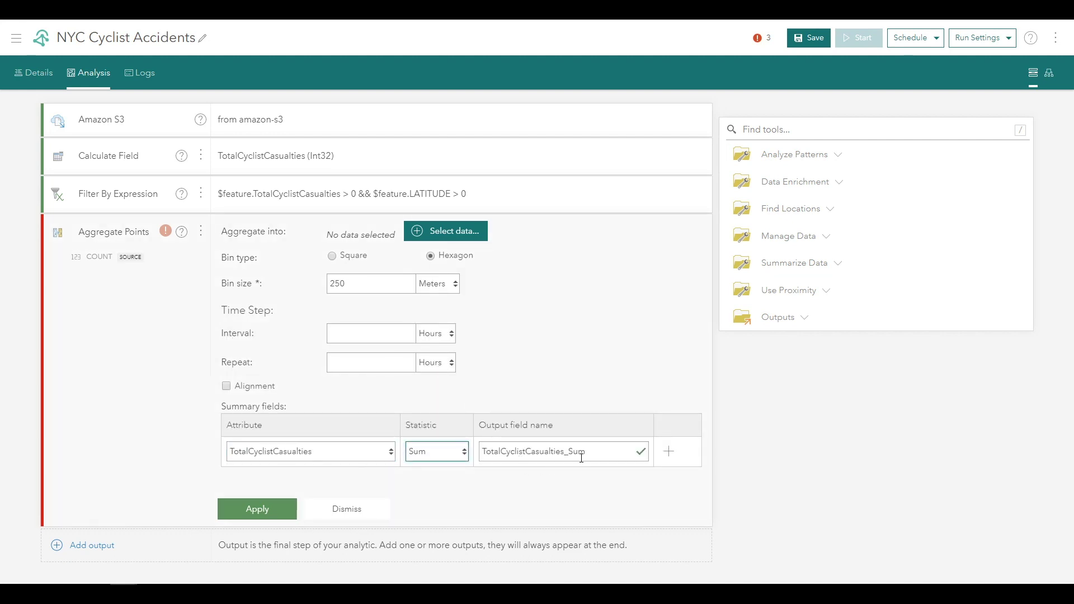
pyautogui.moveTo(590, 452); pyautogui.dragTo(487, 450)
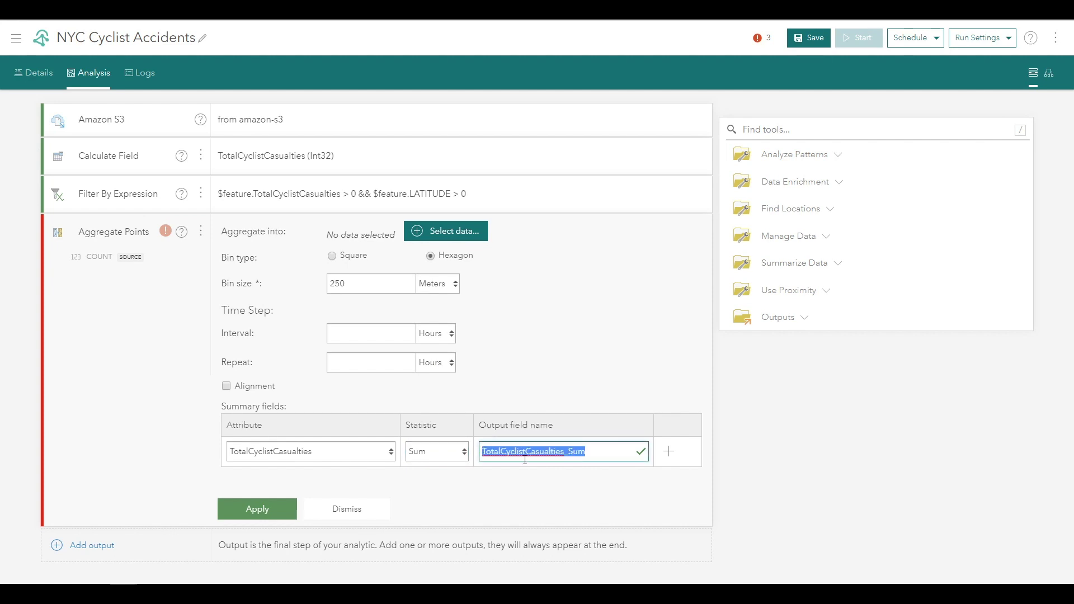
pyautogui.click(593, 457)
pyautogui.click(670, 454)
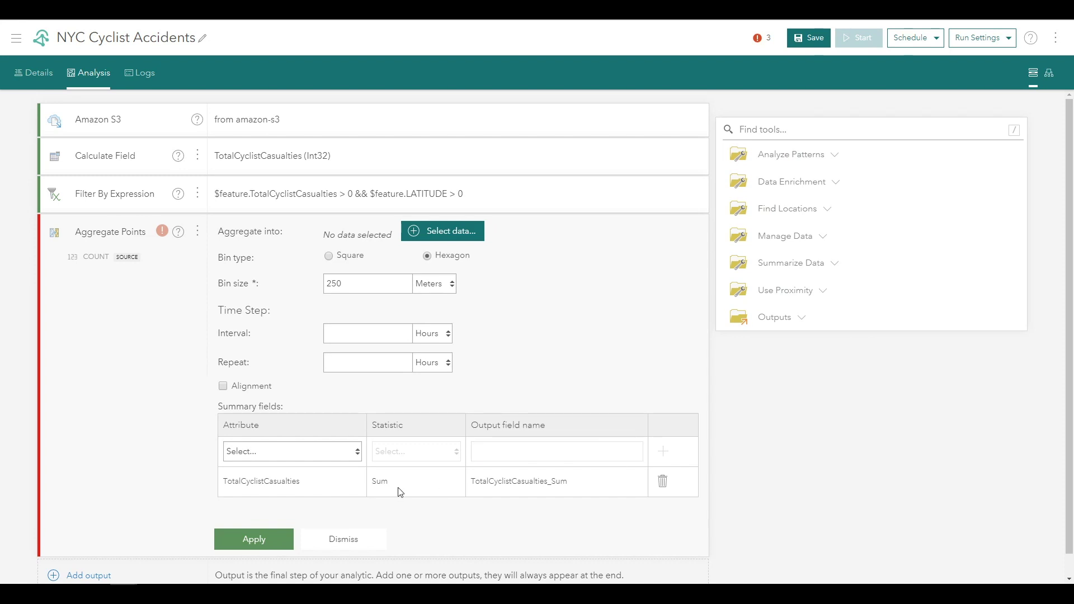
pyautogui.click(254, 540)
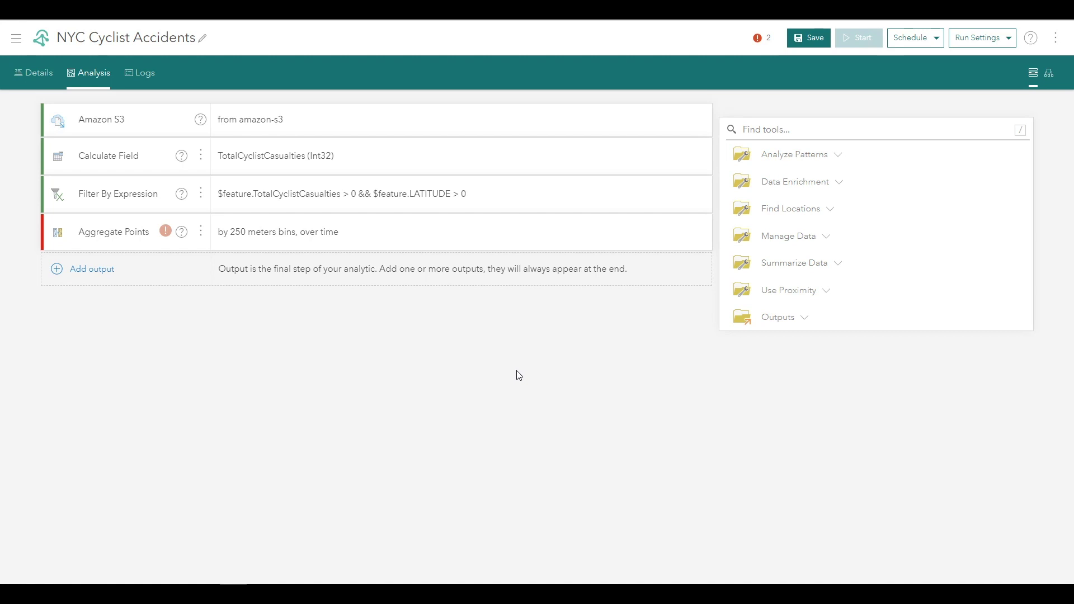
# Add a new feature layer output that replaces existing features and schema each run.
pyautogui.click(97, 273)
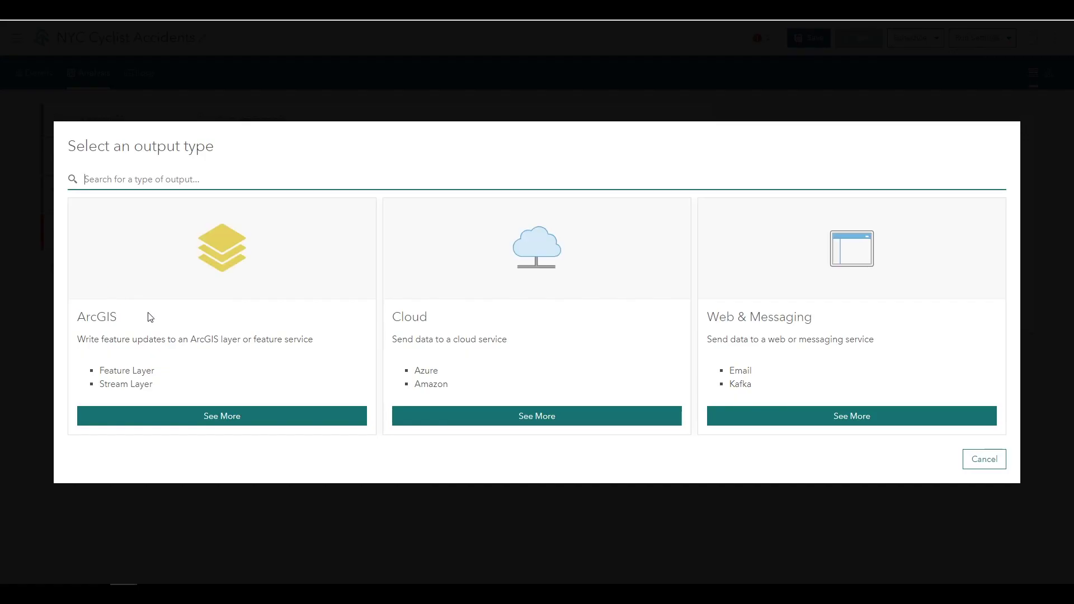
pyautogui.click(166, 419)
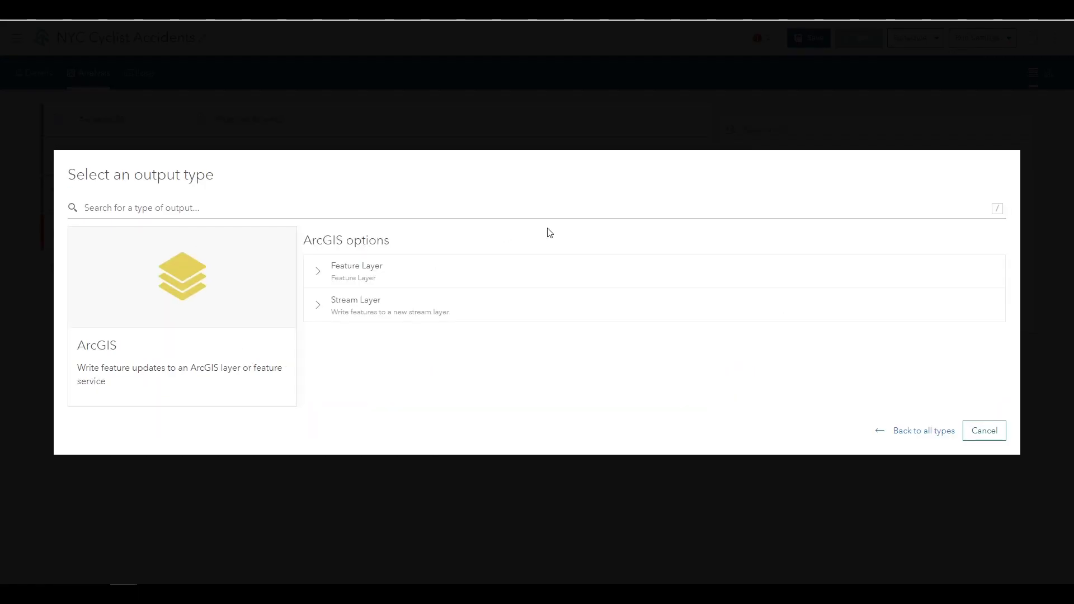
pyautogui.click(459, 269)
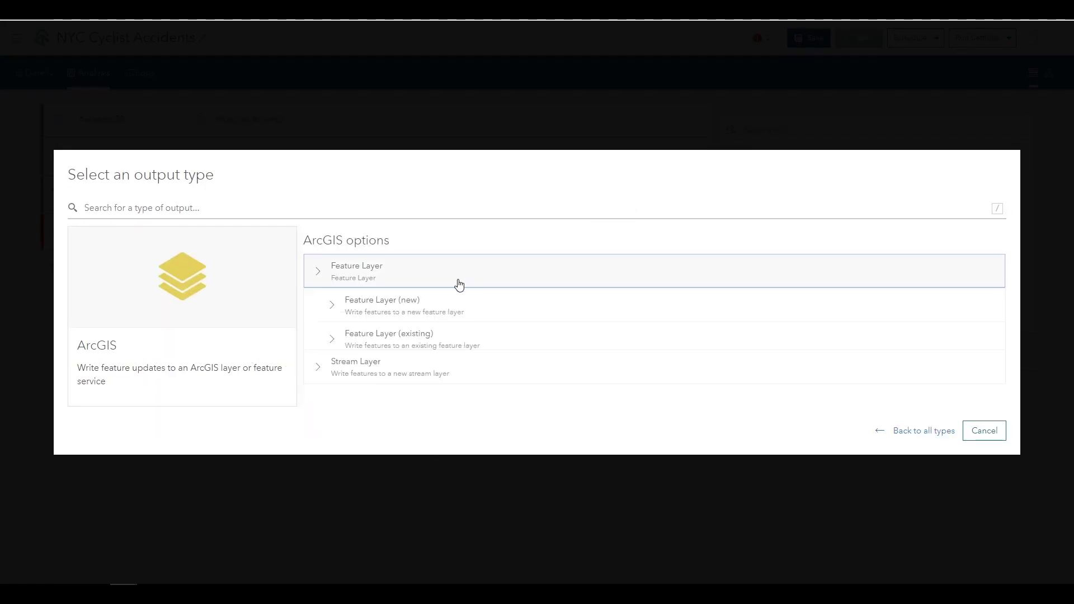
pyautogui.click(396, 304)
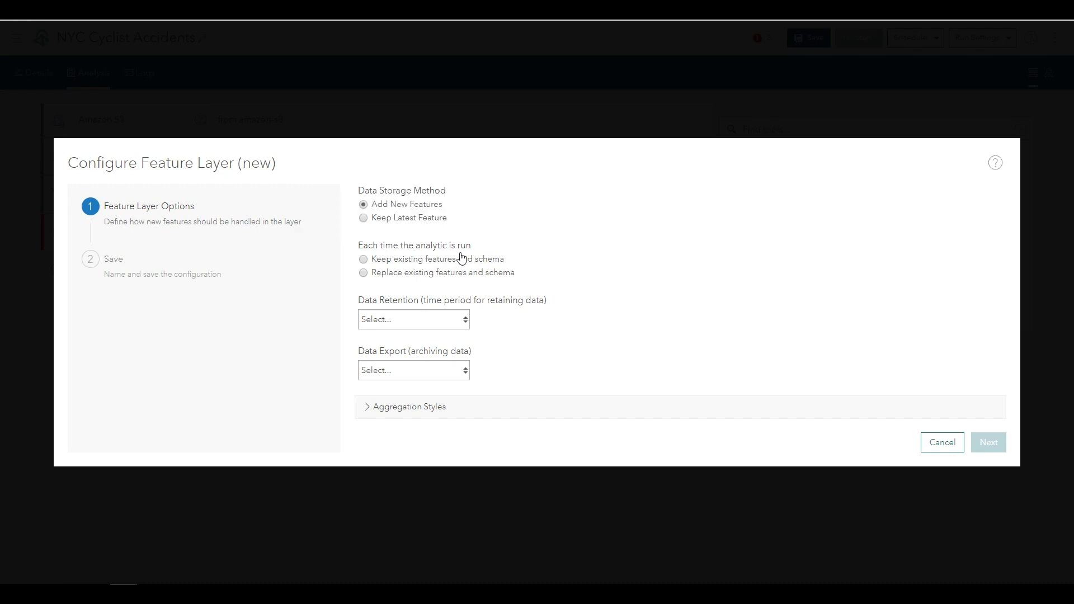
pyautogui.moveTo(460, 251)
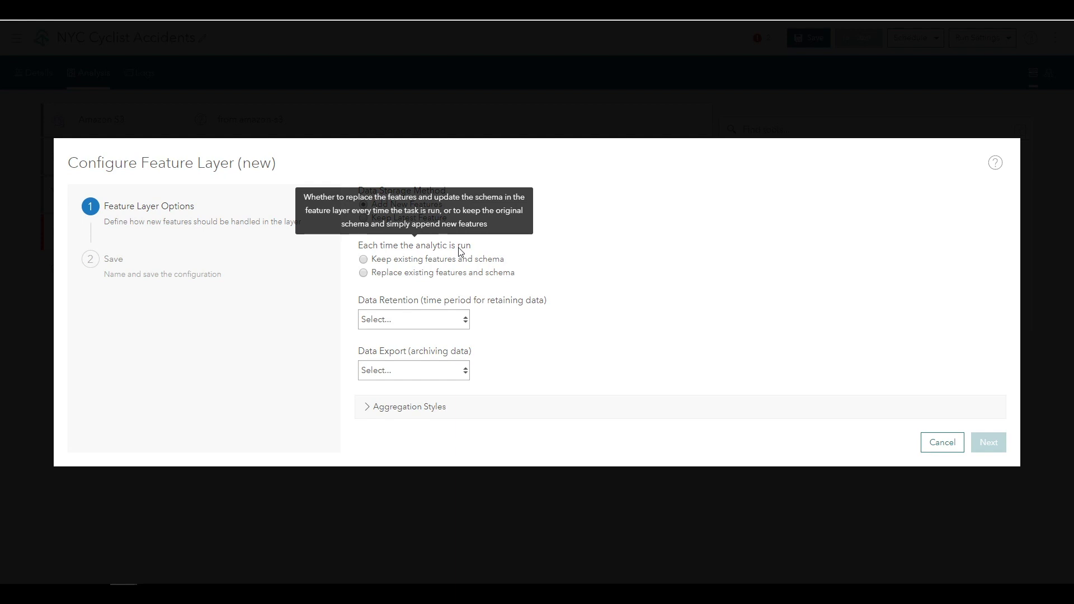
pyautogui.click(383, 275)
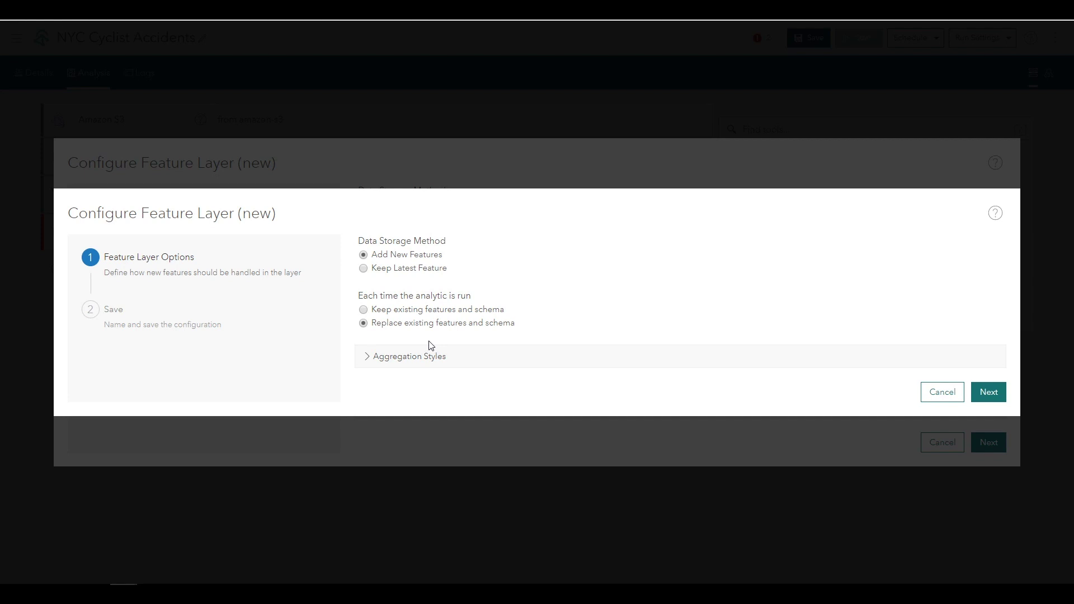
# Name the layer NYC_Cyclist_Accident_Aggregation with a 250-meter hexagonal bin summary.
pyautogui.click(991, 393)
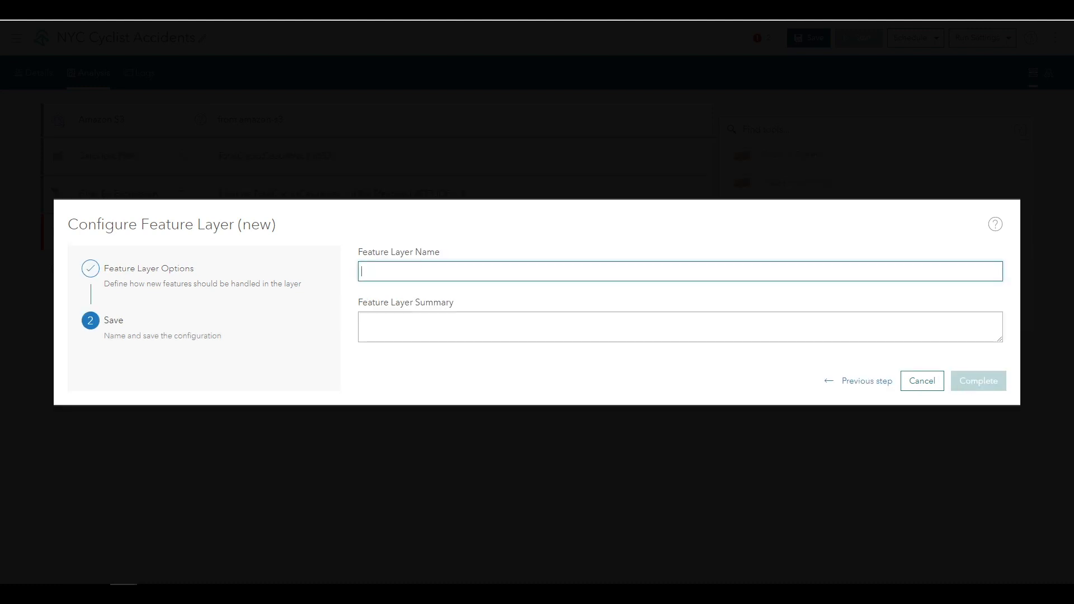
pyautogui.click(433, 275)
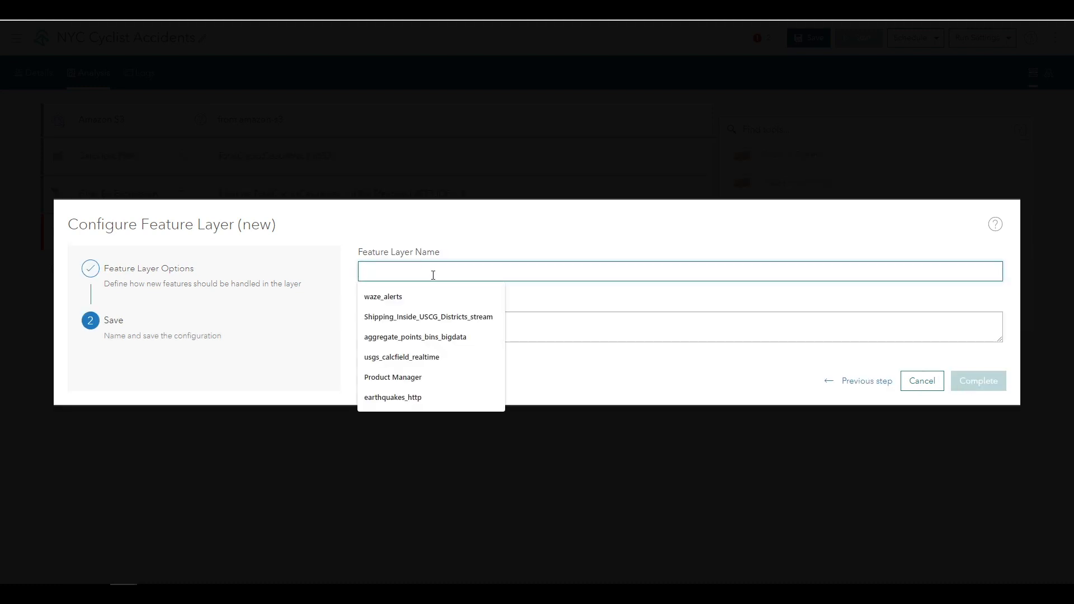
pyautogui.write('NYC_Cyclist_Accident_Aggregation')
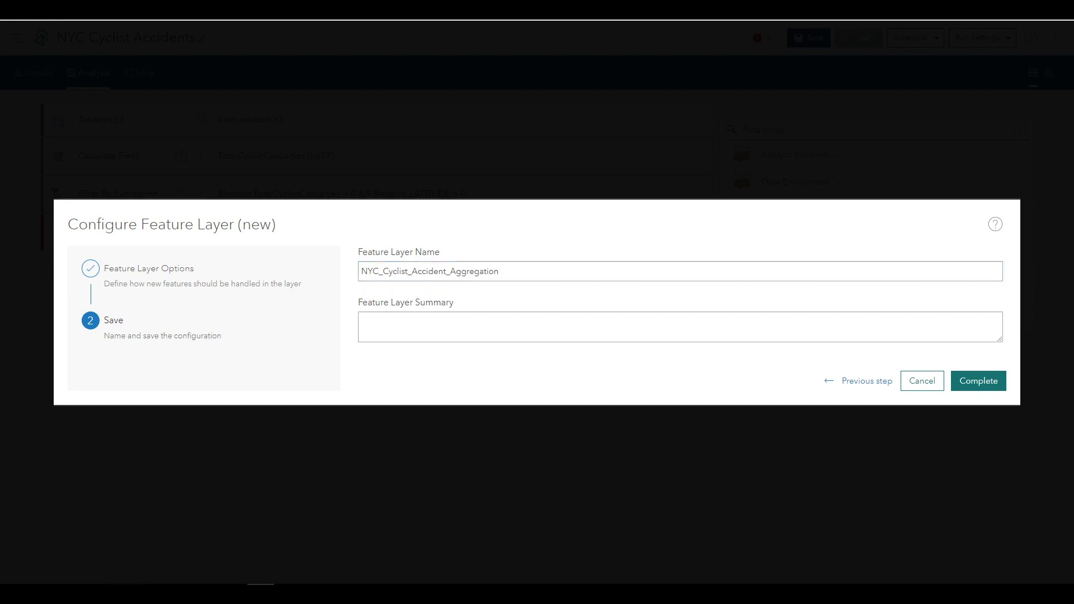
pyautogui.click(549, 325)
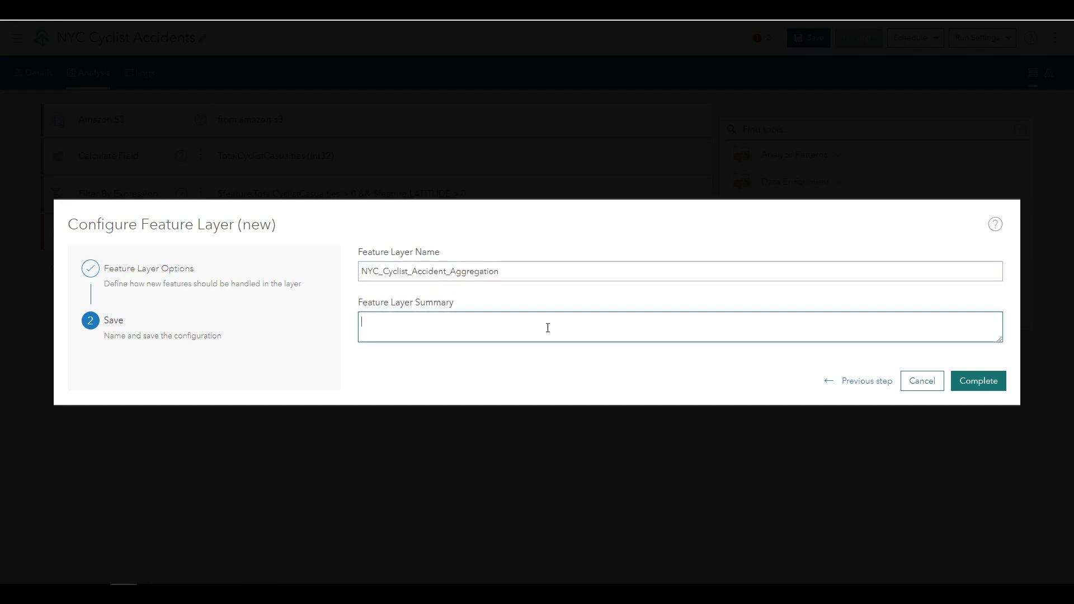
pyautogui.write('Bin aggregation (250 meter, hexagonal) of NYC motor vehicle accidents resulting in cyclist injury')
pyautogui.click(966, 383)
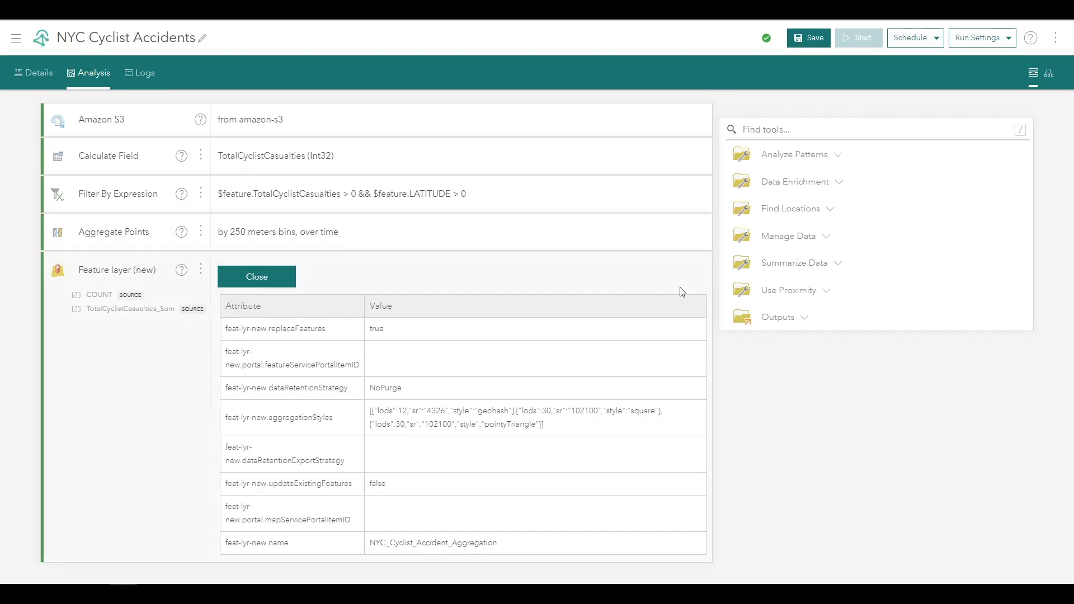
# Save the NYC Cyclist Accidents analytic and start it running.
pyautogui.click(805, 39)
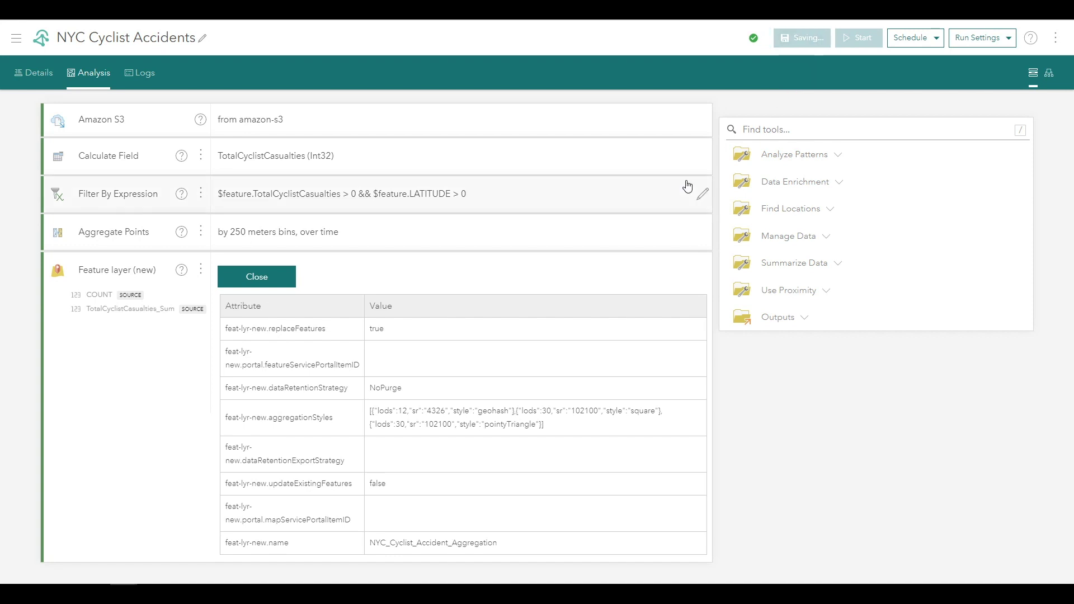
pyautogui.click(252, 278)
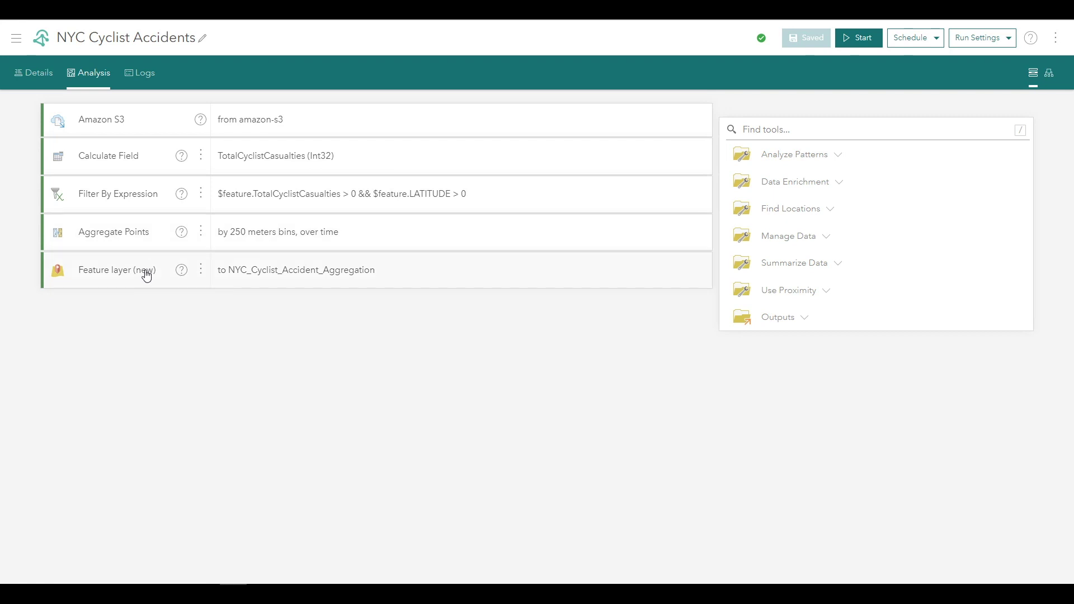
pyautogui.click(863, 44)
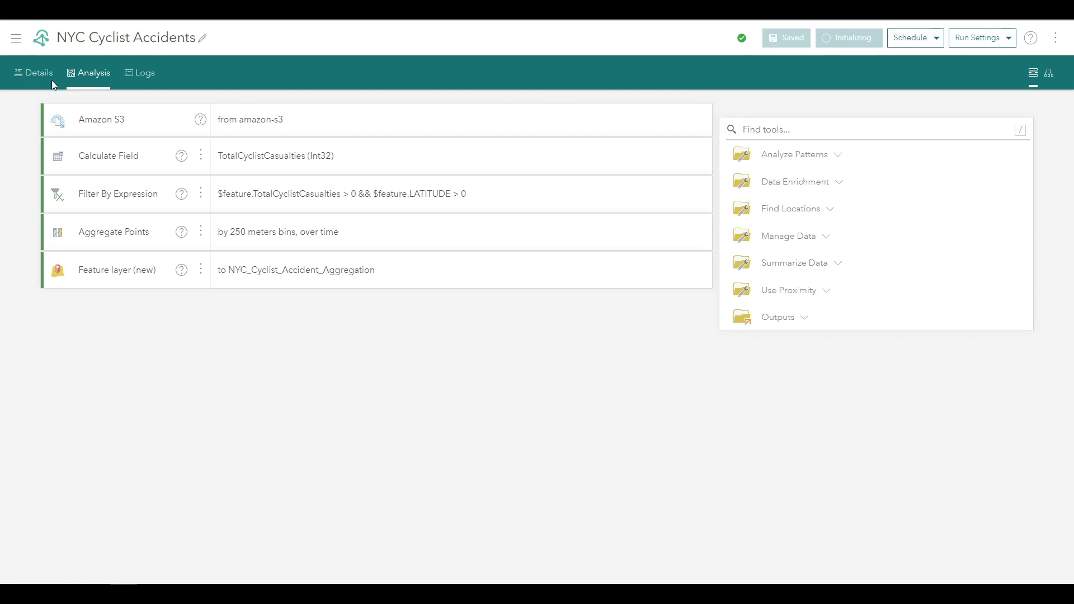
pyautogui.click(16, 47)
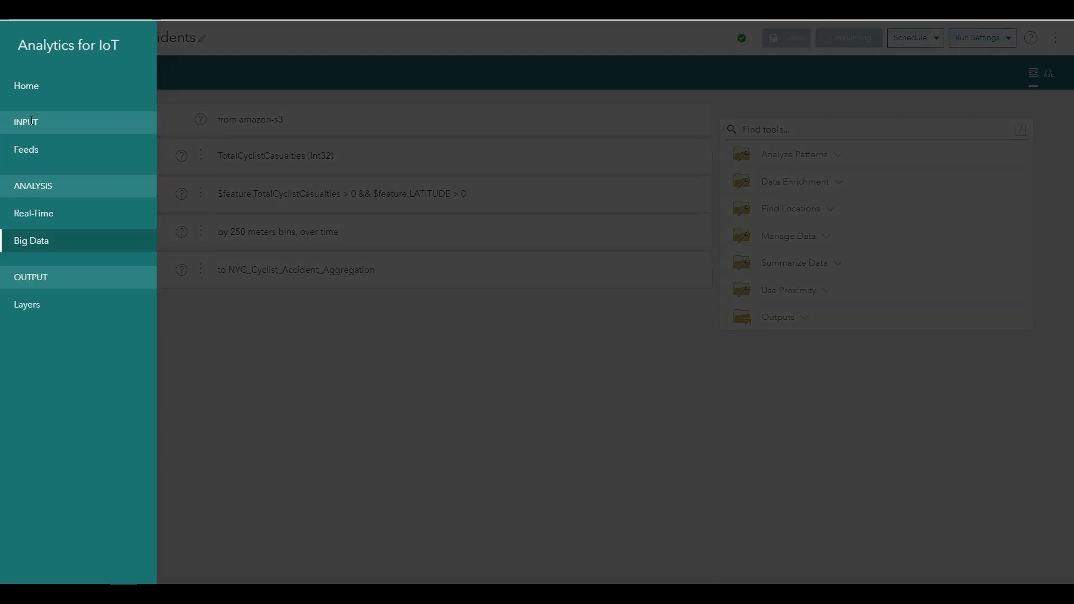
# Check the Big Data analytics list, then view the NYC_Cyclist_Accident_Aggregation output layer.
pyautogui.click(34, 244)
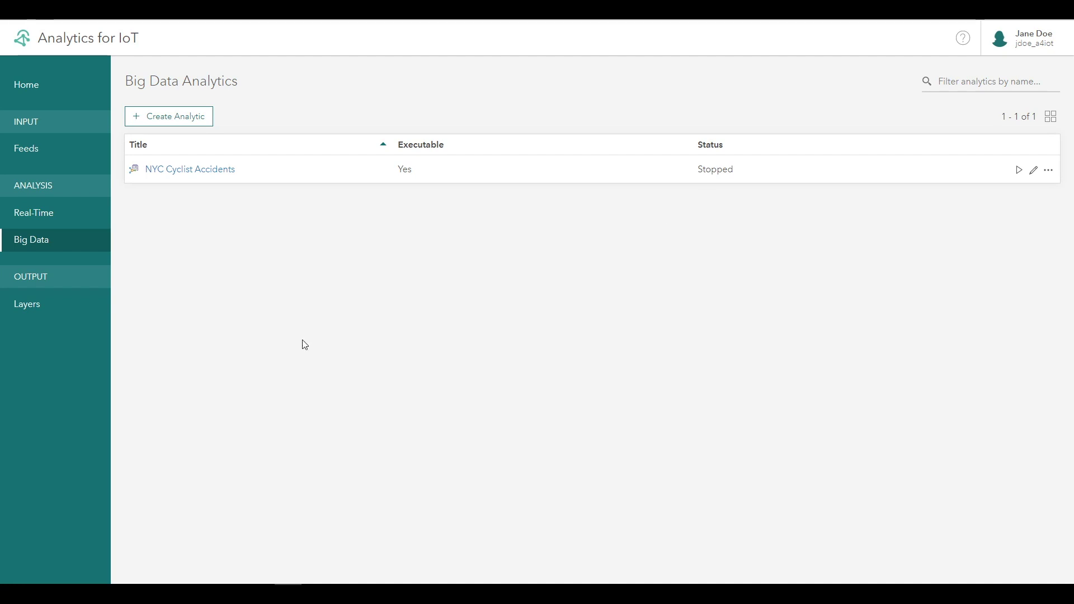
pyautogui.click(28, 311)
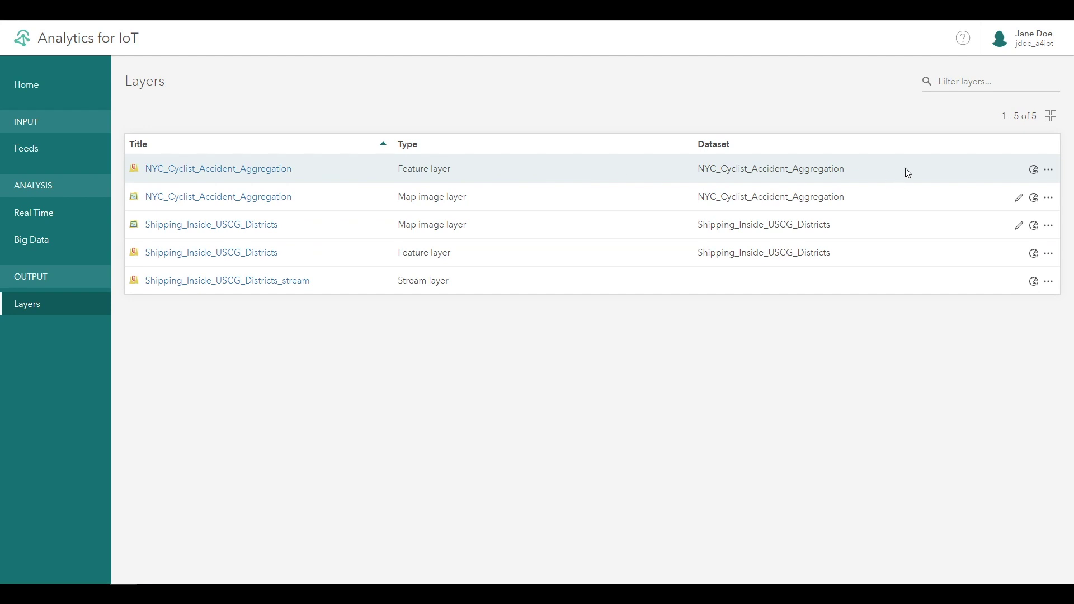
pyautogui.click(1034, 170)
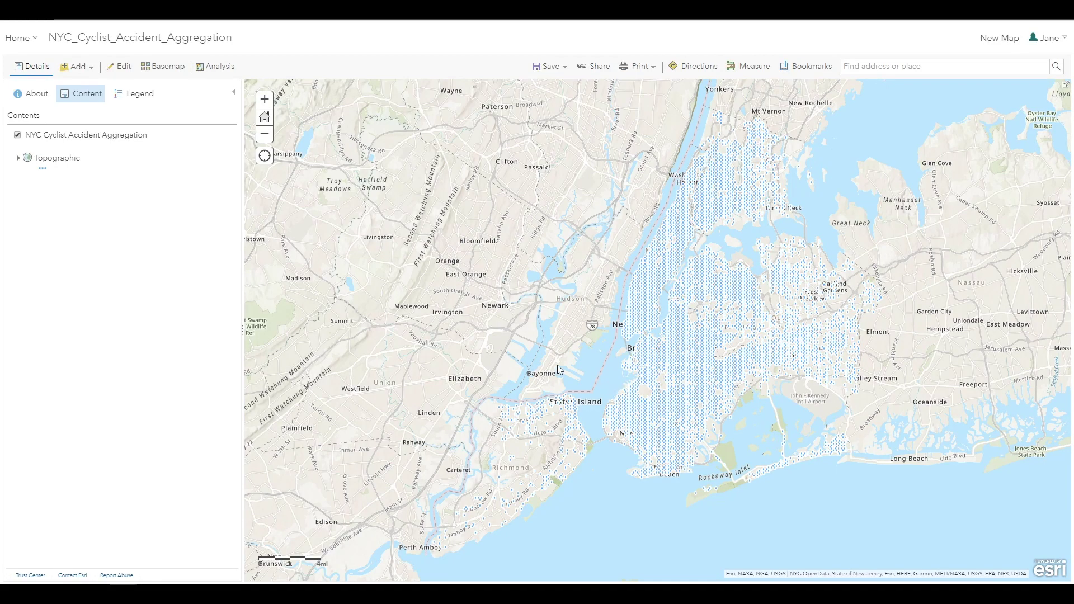
# Change the map's basemap from Topographic to Streets (Night).
pyautogui.click(161, 68)
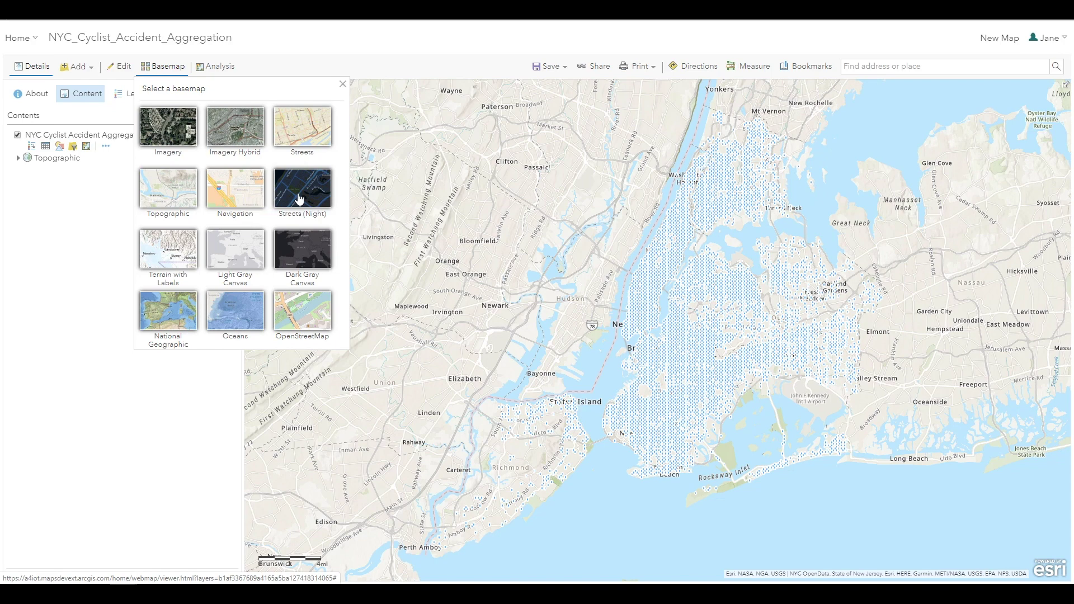
pyautogui.click(300, 199)
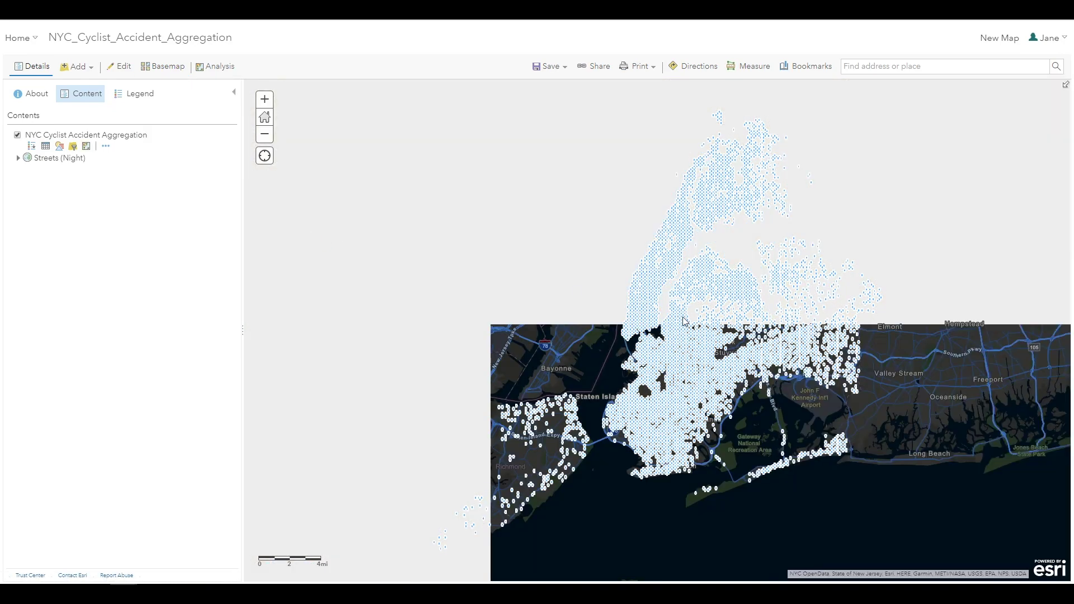
pyautogui.scroll(1, 684, 322)
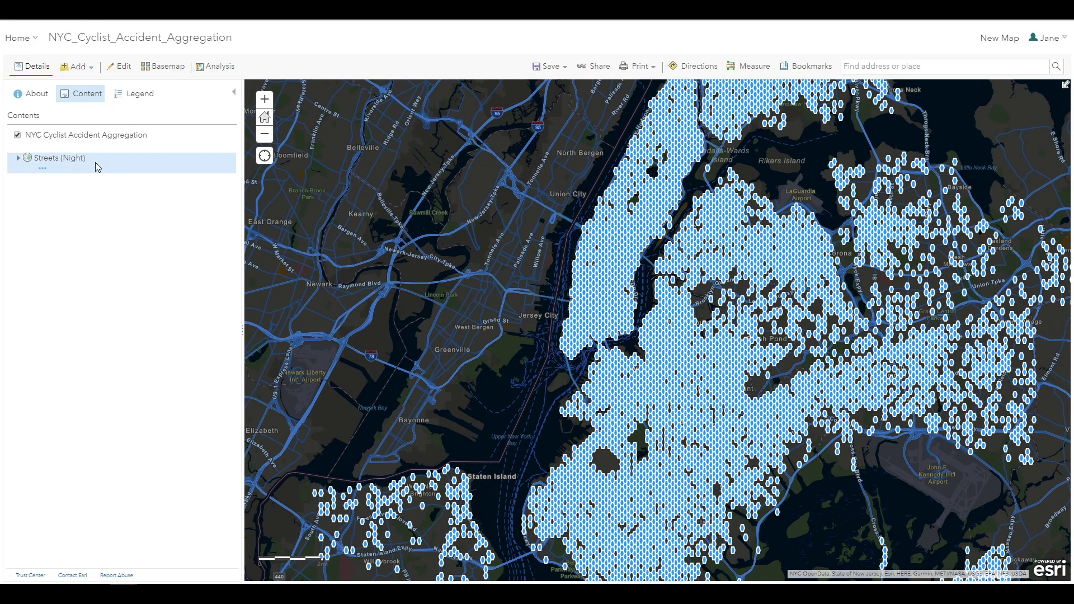
pyautogui.moveTo(79, 146)
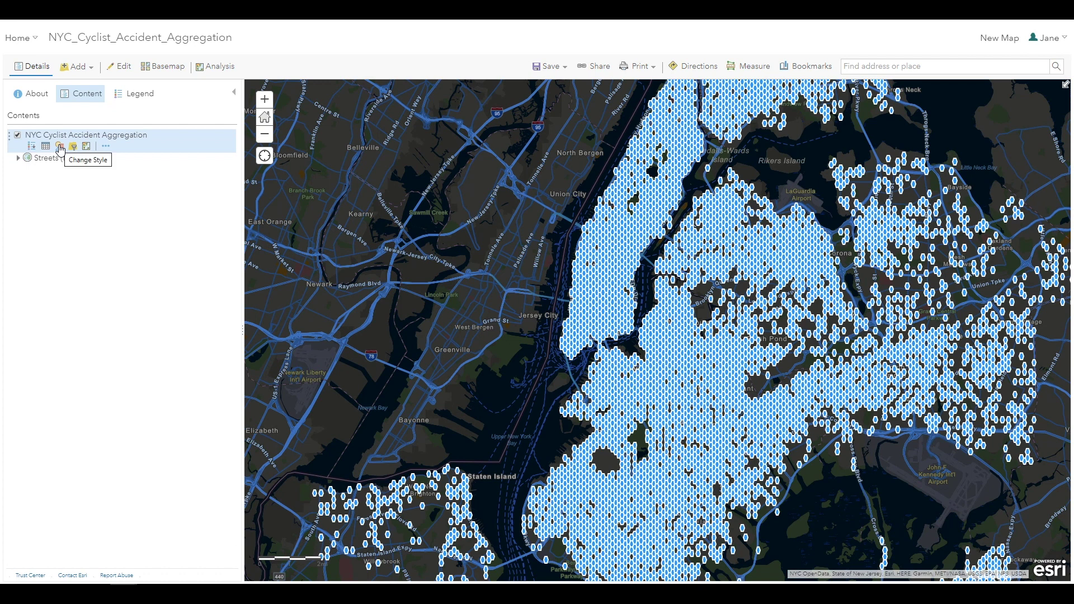
pyautogui.click(60, 148)
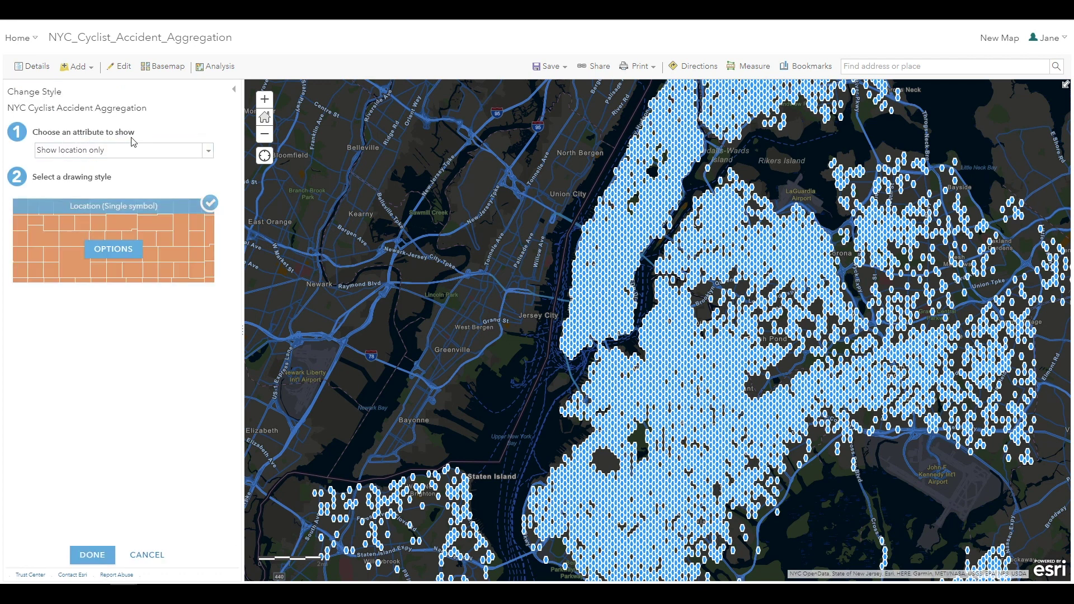
# Style the hexbins by TotalCyclistCasualties_Sum with the orange-to-red colour ramp.
pyautogui.click(112, 152)
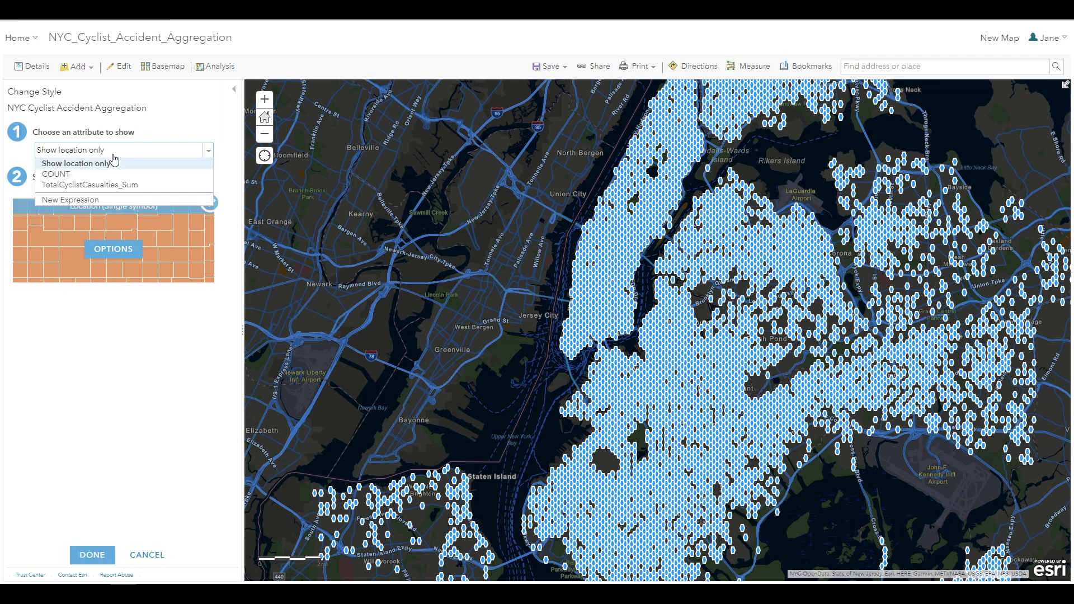
pyautogui.click(106, 187)
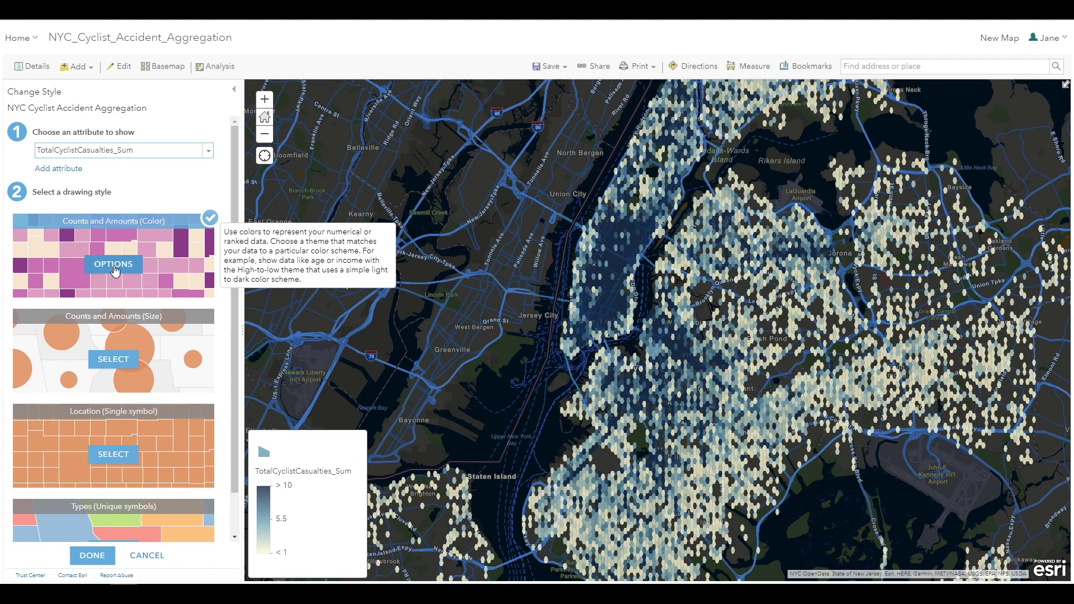
pyautogui.click(114, 267)
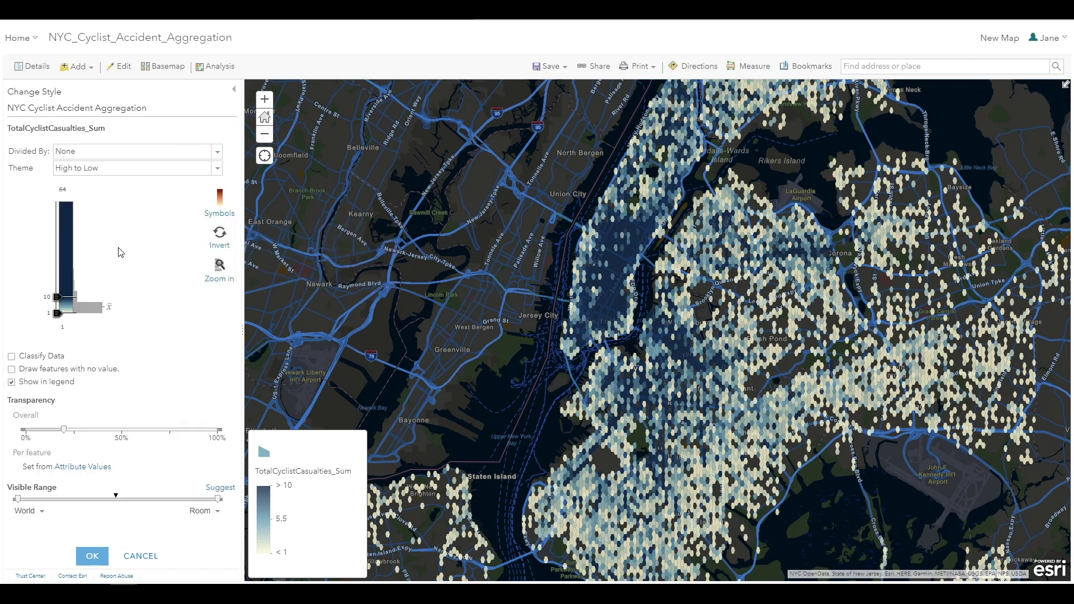
pyautogui.click(219, 212)
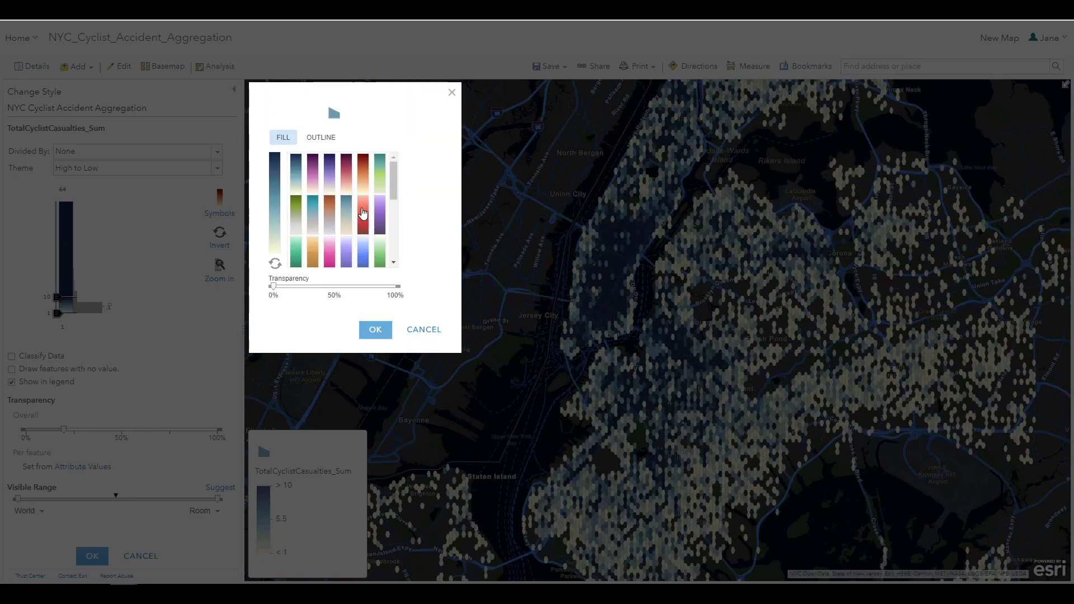
pyautogui.click(363, 175)
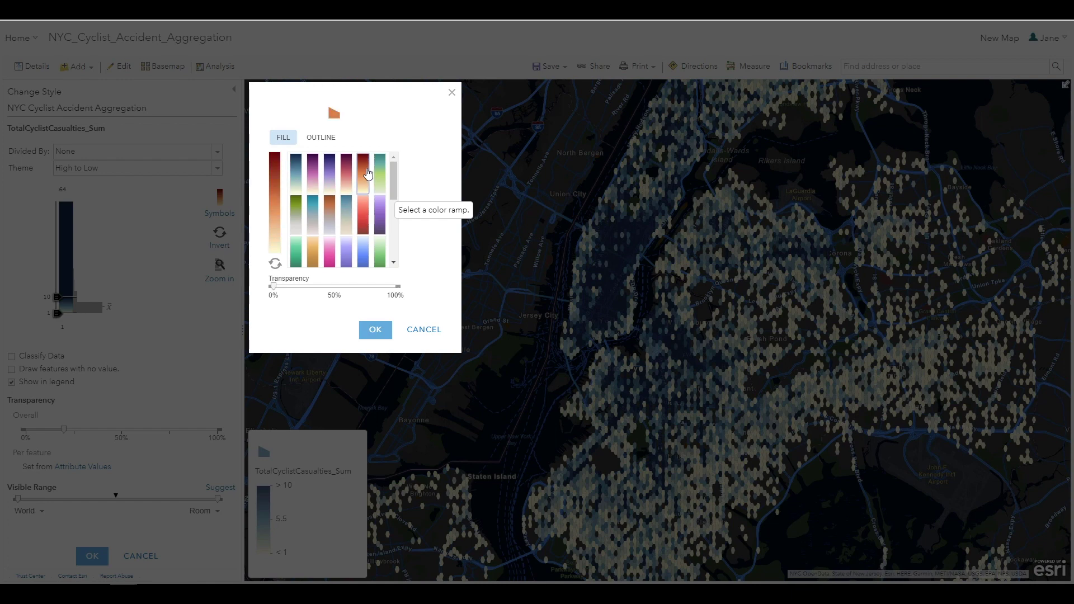
pyautogui.click(375, 331)
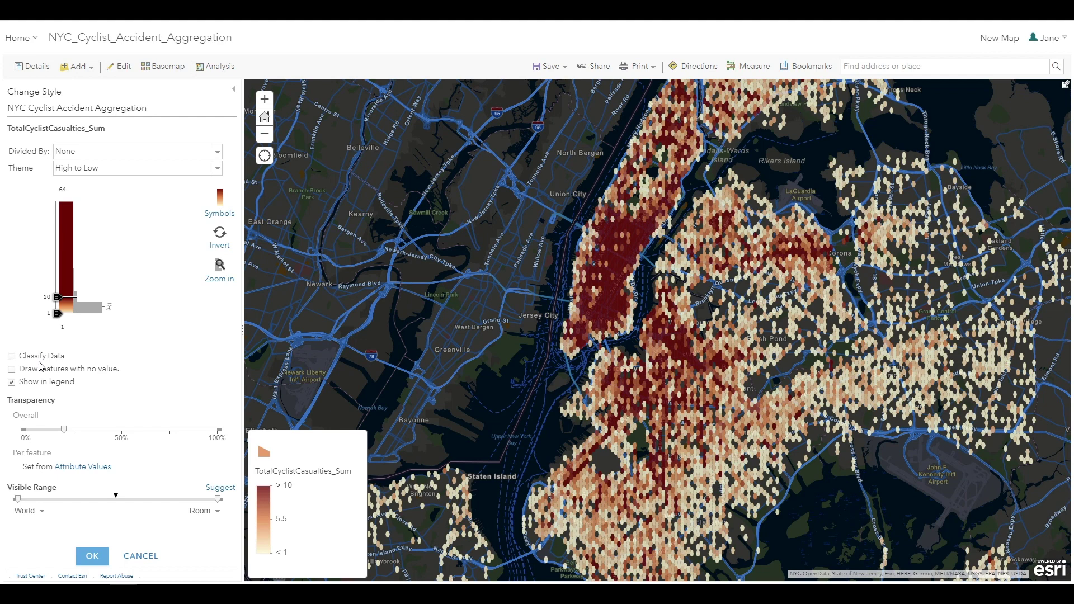
# Classify the data by Standard Deviation and apply the style.
pyautogui.click(11, 357)
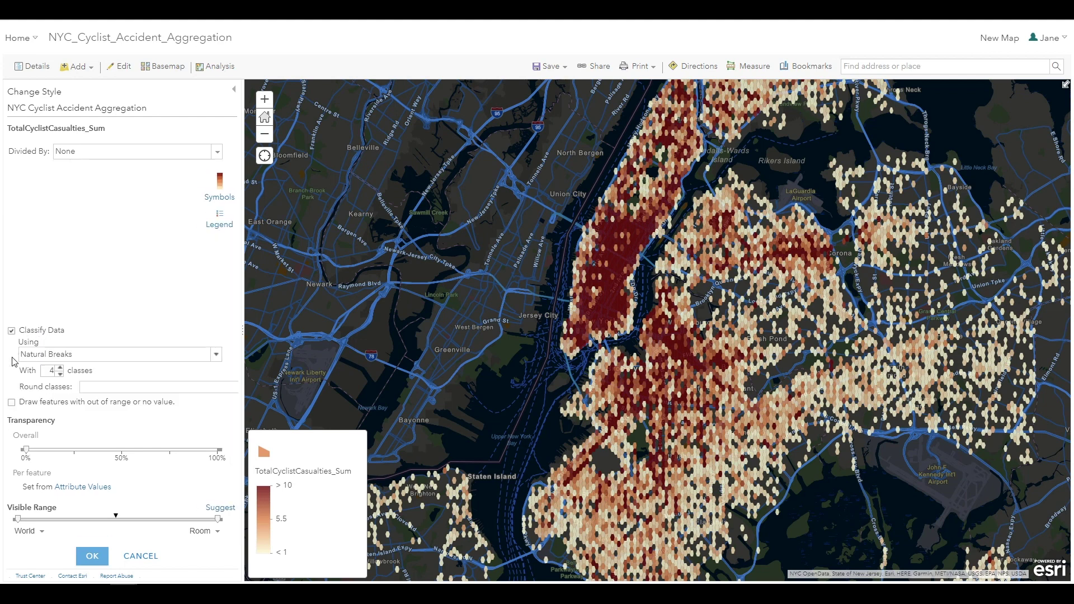
pyautogui.click(88, 359)
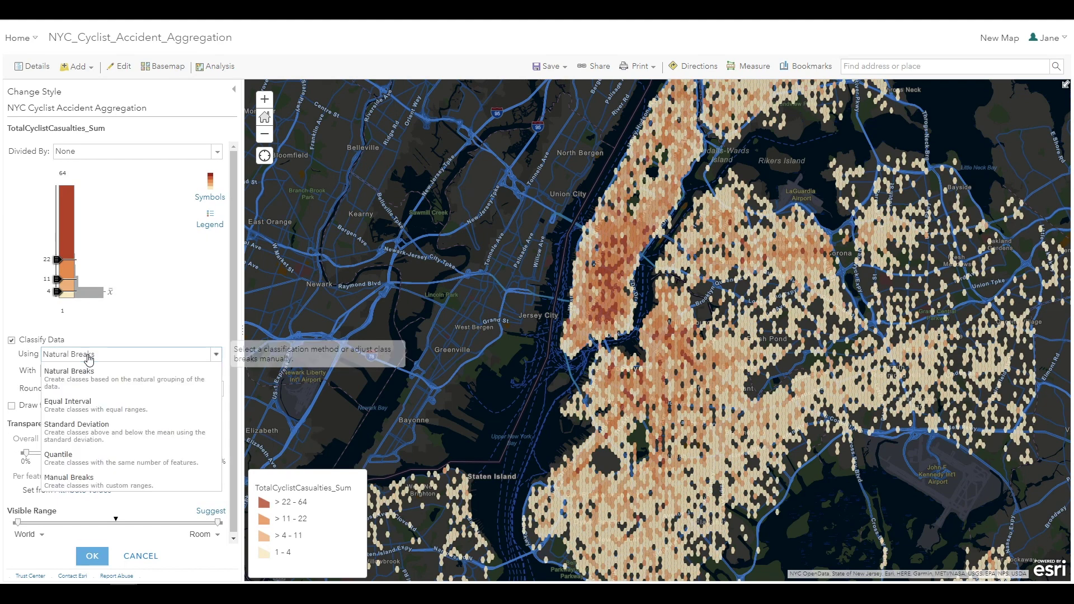
pyautogui.click(92, 435)
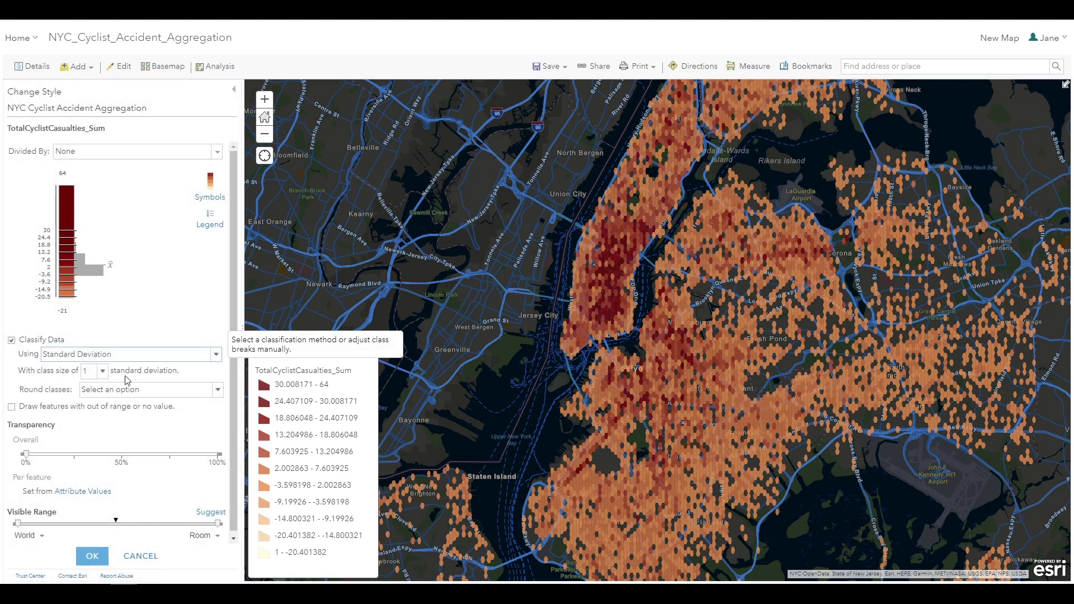
pyautogui.click(92, 556)
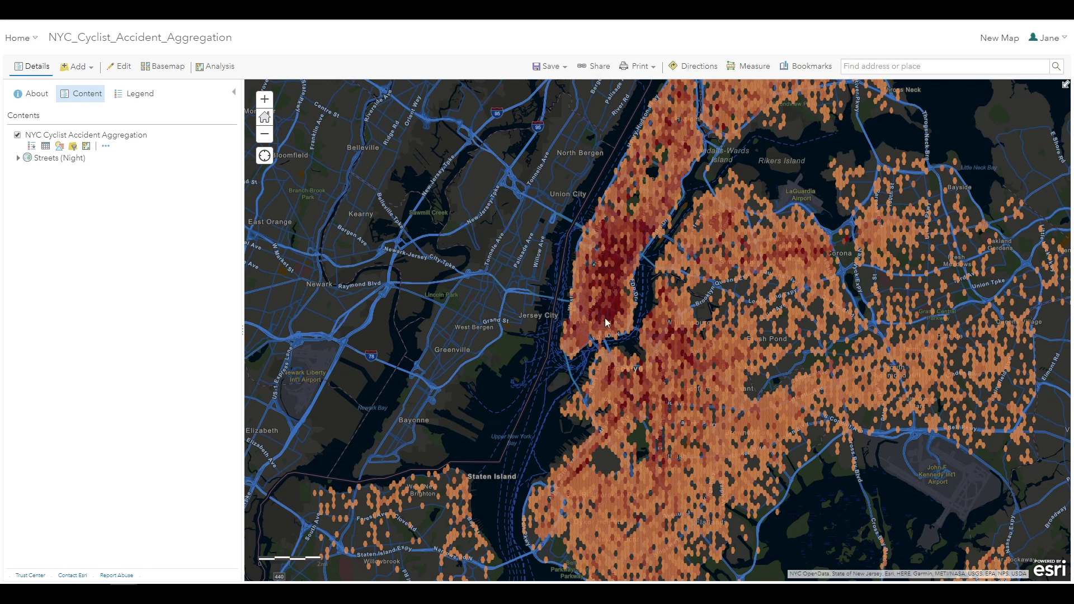
# Go back to the Analytics for IoT Home page.
pyautogui.scroll(1, 607, 287)
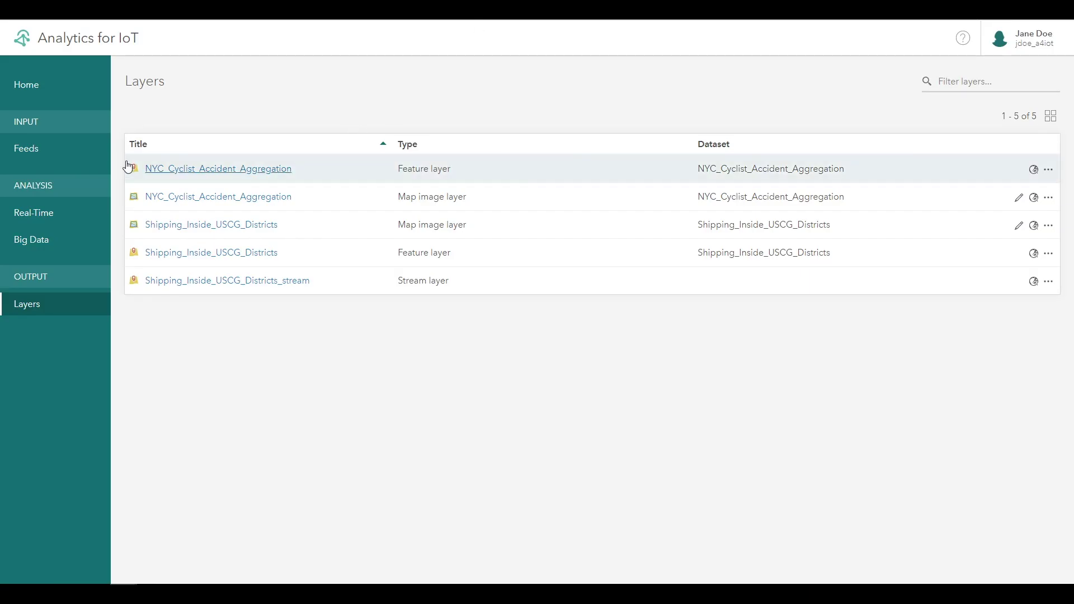
pyautogui.click(29, 89)
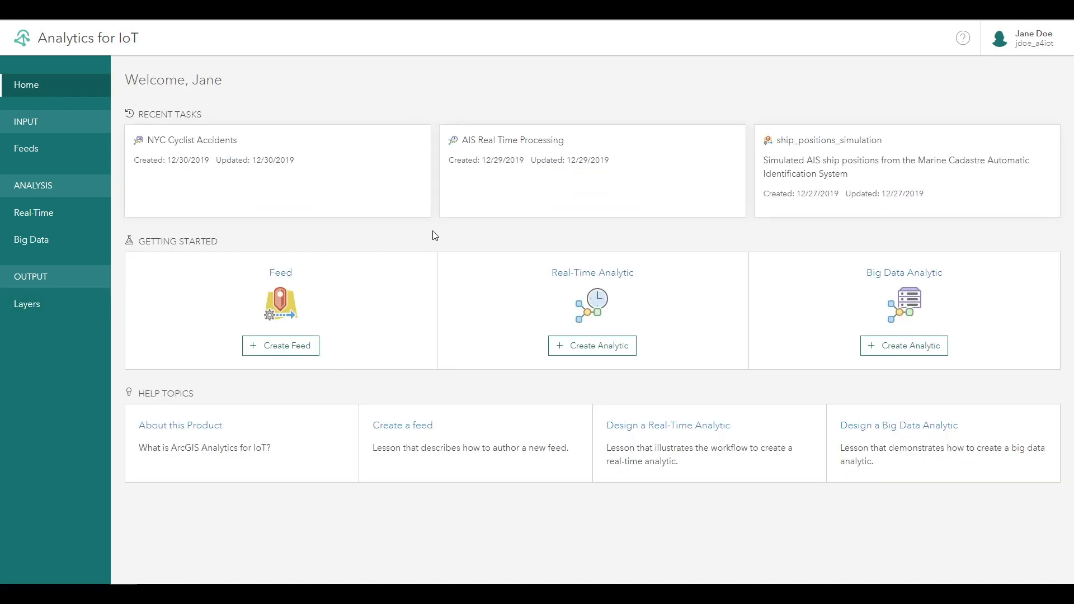